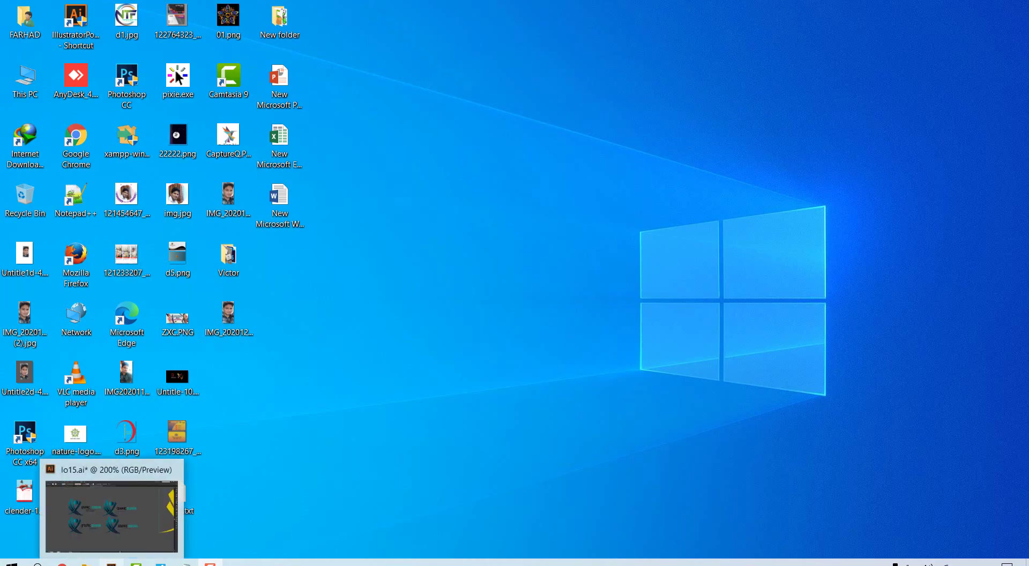
- Create a new RGB document with a 10 in wide, 8 in tall artboard
click(111, 509)
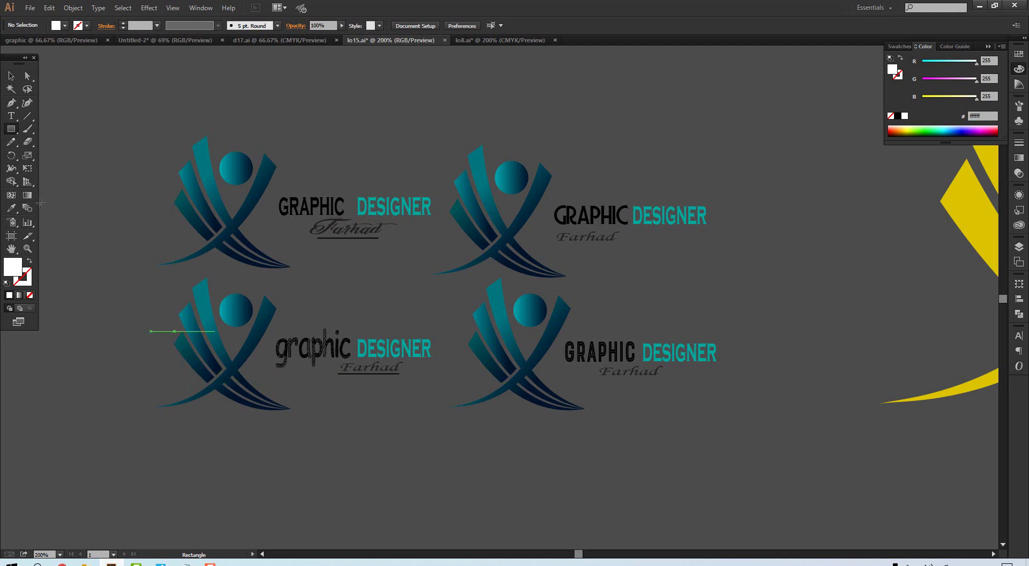
click(29, 9)
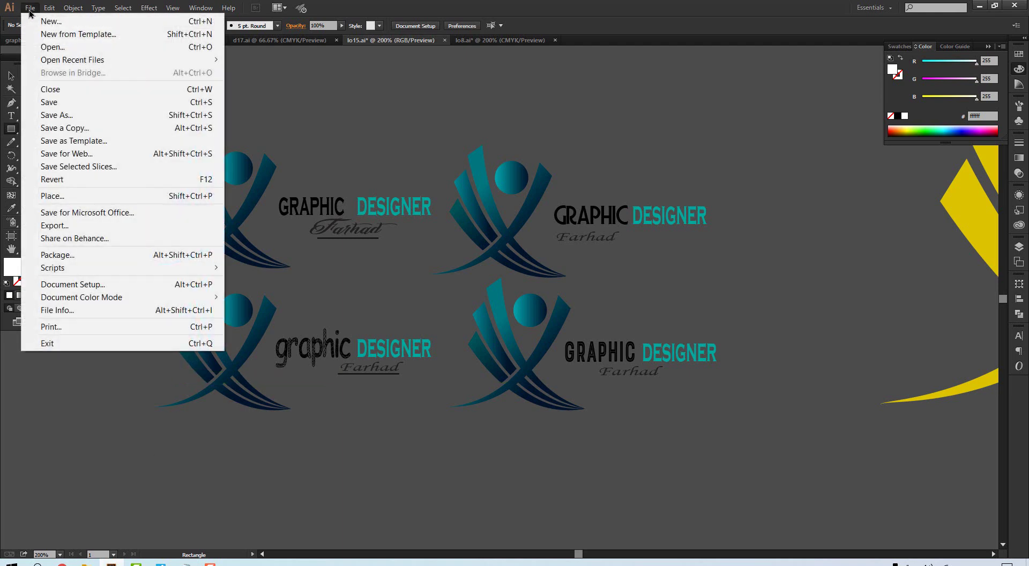
click(48, 22)
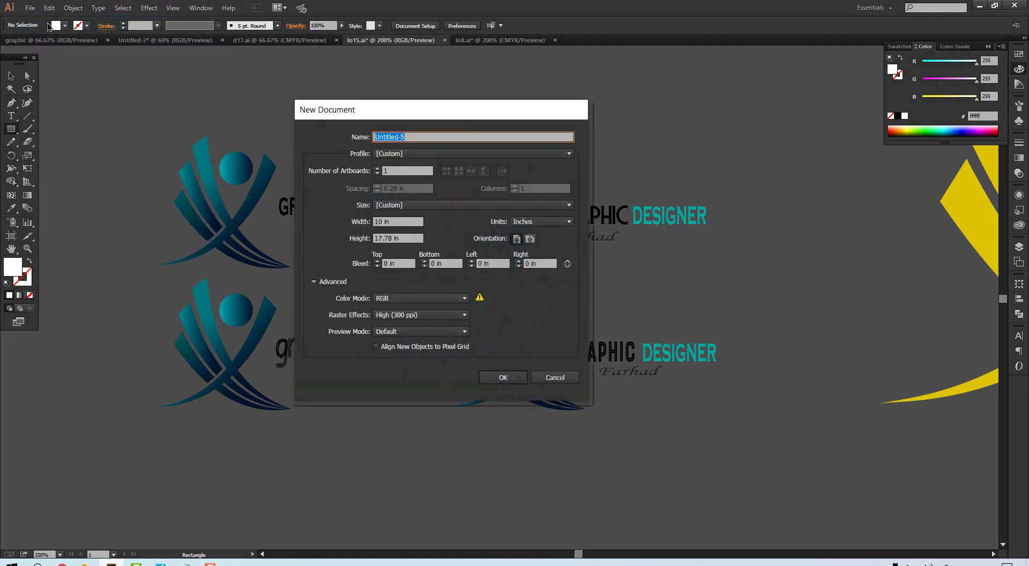
click(397, 219)
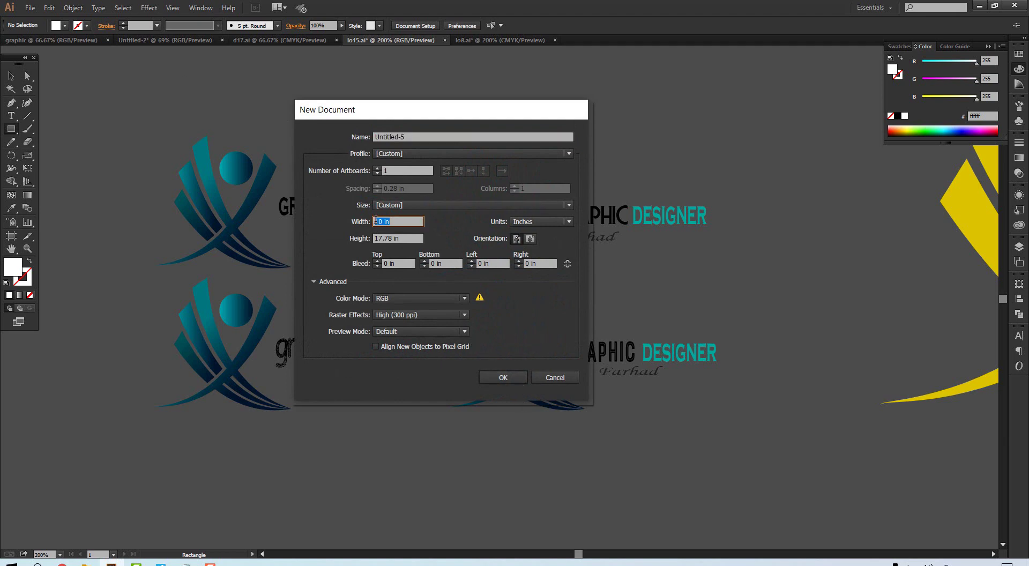
drag(412, 238, 361, 238)
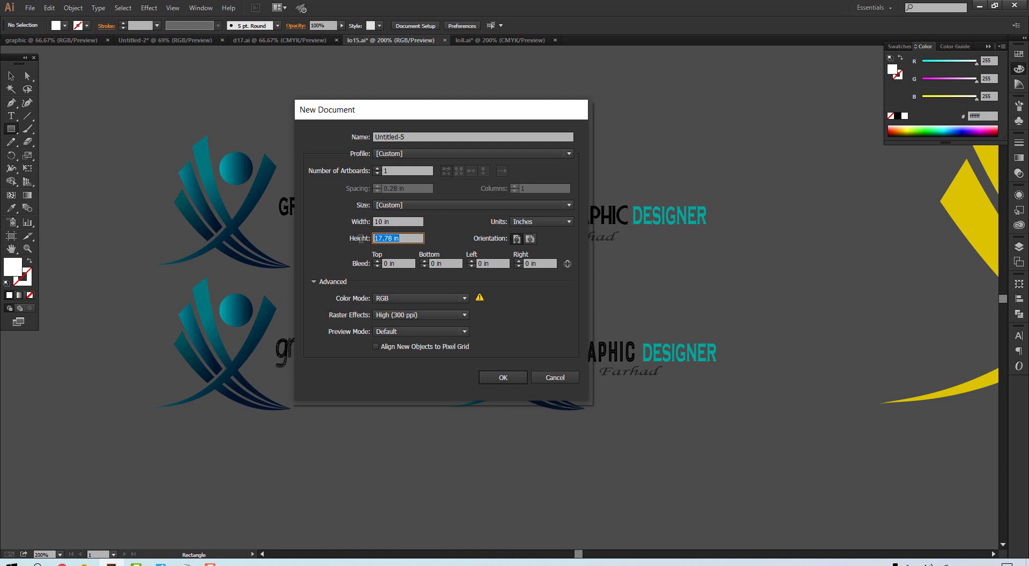
text(8)
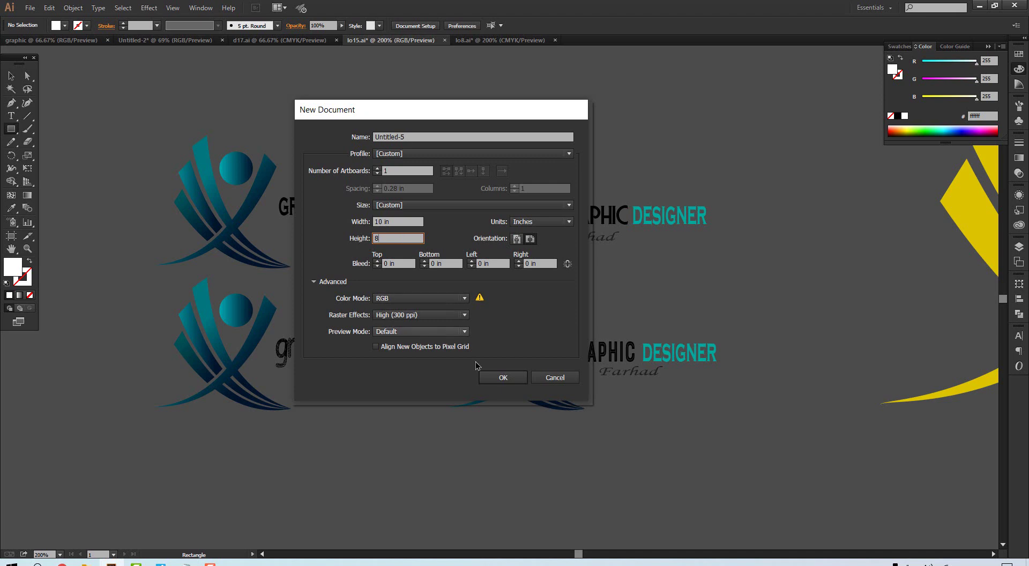
click(503, 377)
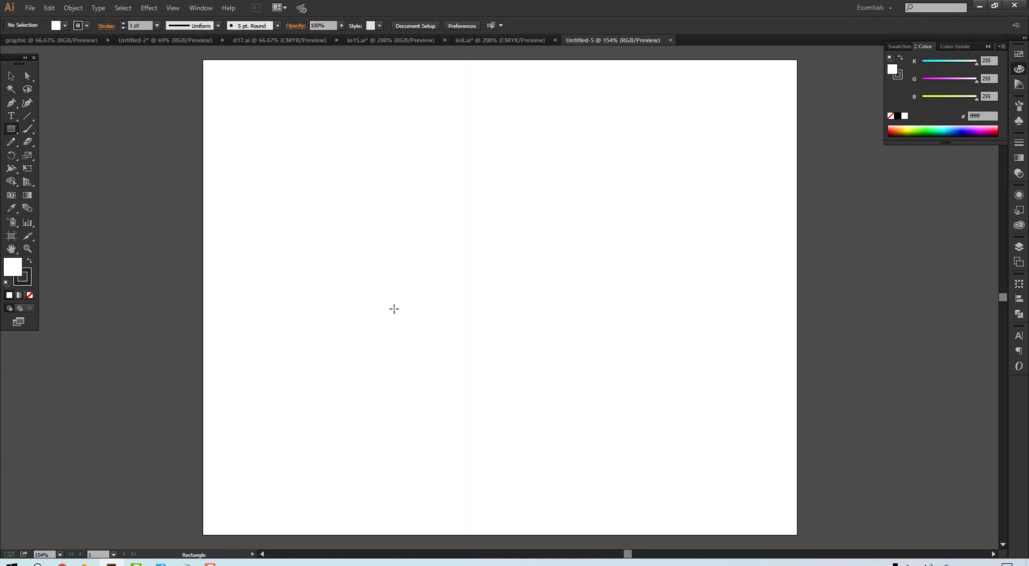
mouse_move(365, 294)
mouse_down()
mouse_move(486, 330)
mouse_move(622, 288)
mouse_up()
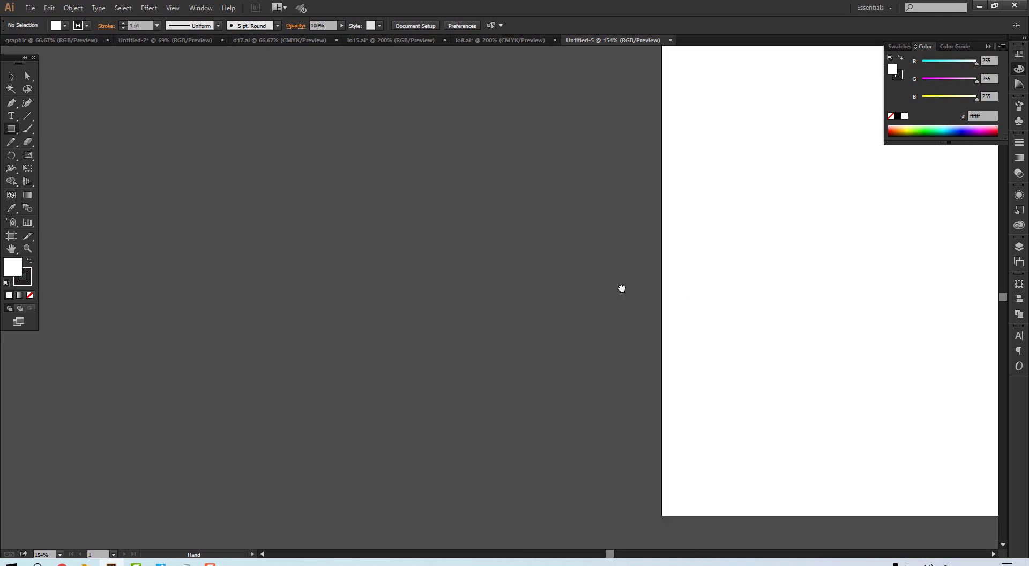
drag(492, 294, 668, 317)
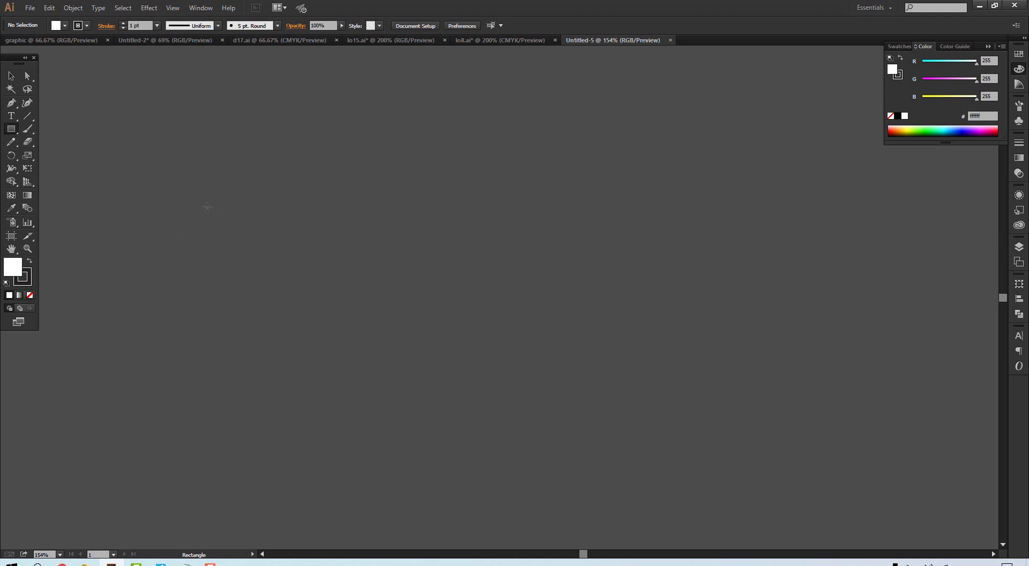
- Draw four white rectangles of varying sizes on the pasteboard, then pan back to the artboard
drag(207, 208, 356, 349)
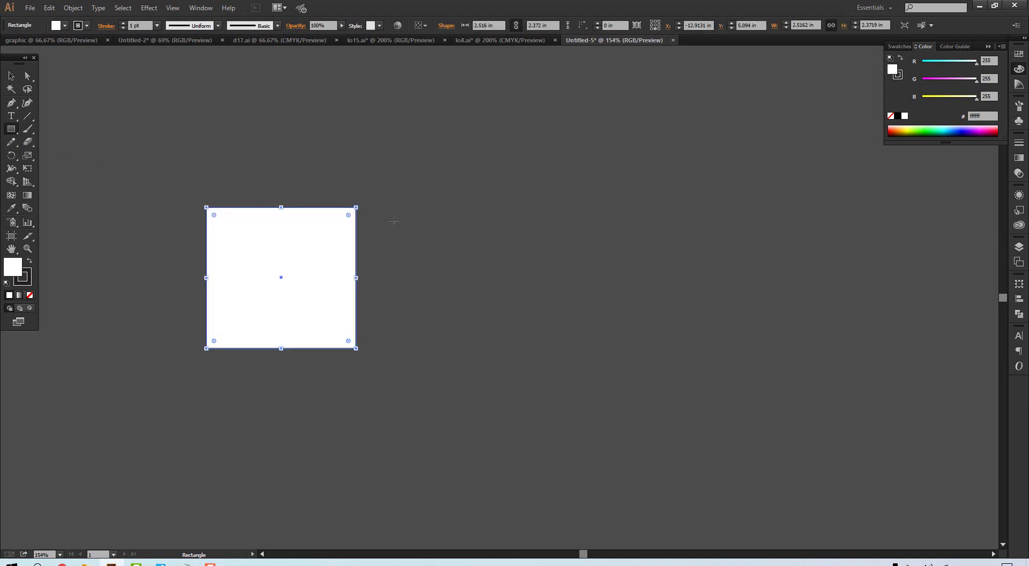
drag(393, 211, 461, 385)
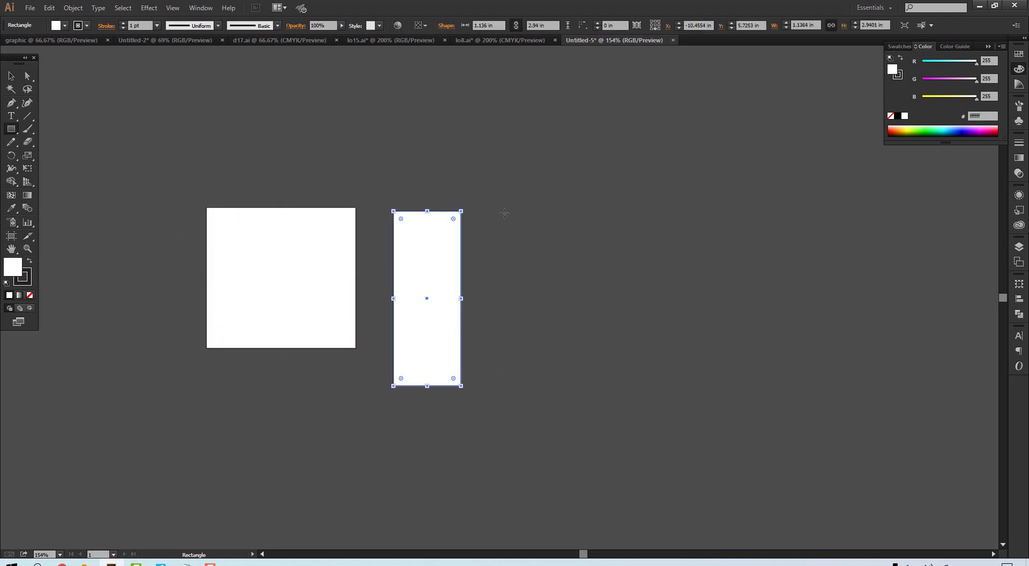
drag(504, 213, 636, 351)
drag(674, 207, 773, 344)
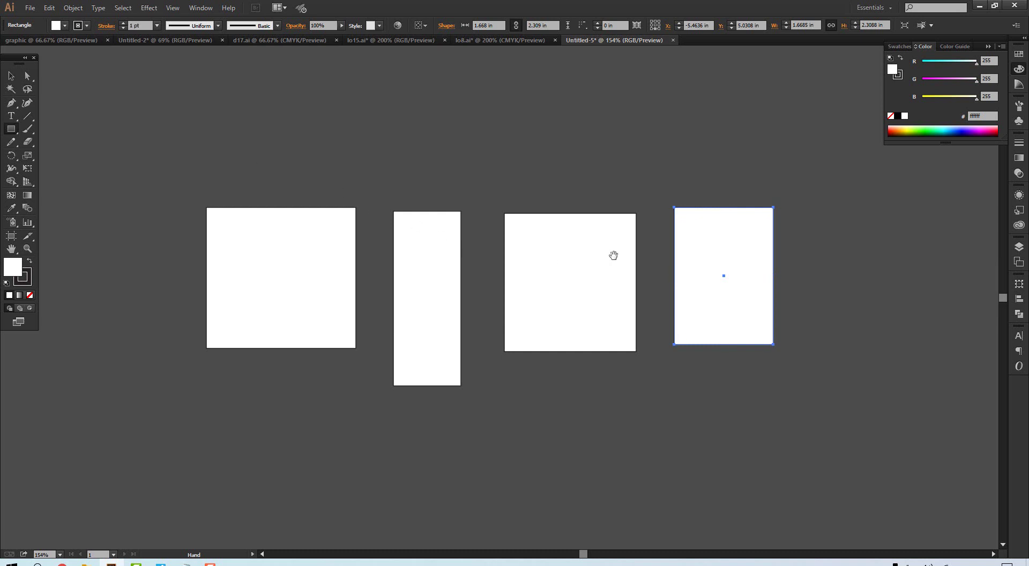
drag(539, 261, 127, 317)
mouse_move(499, 275)
mouse_down()
mouse_move(287, 299)
mouse_move(189, 276)
mouse_up()
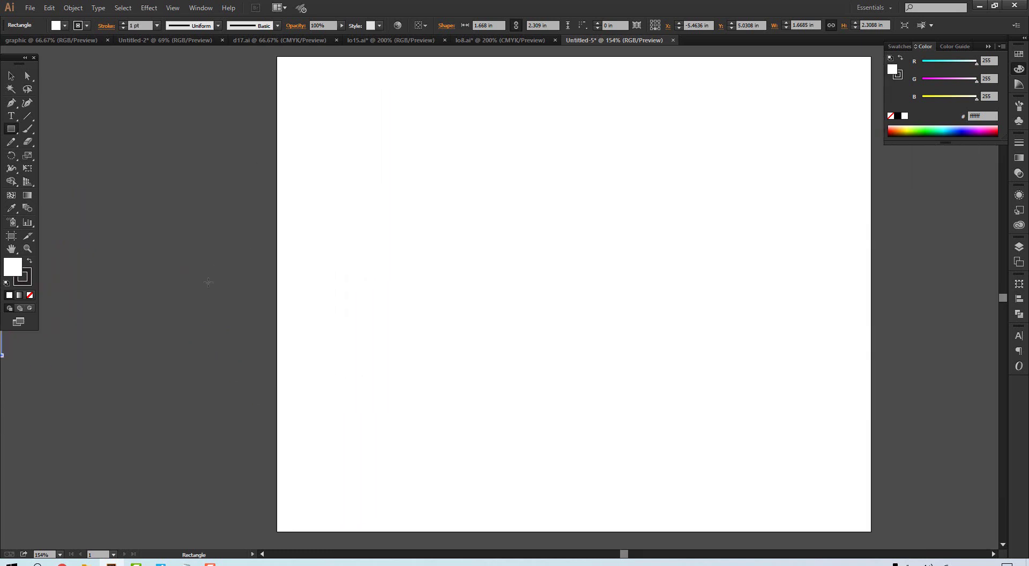
ctrl+click(312, 283)
ctrl+alt+click(344, 278)
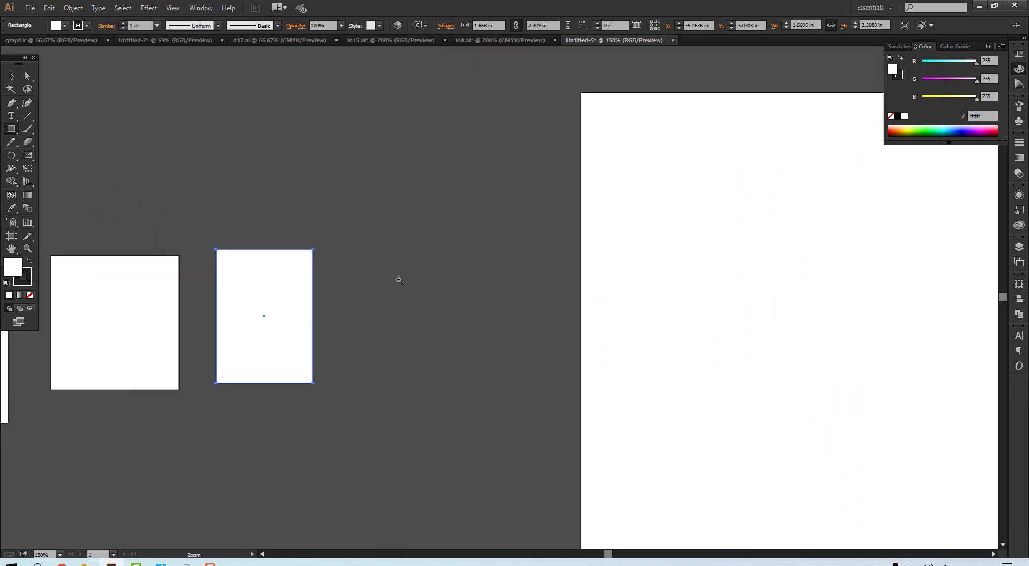
ctrl+alt+click(400, 278)
drag(373, 271, 62, 250)
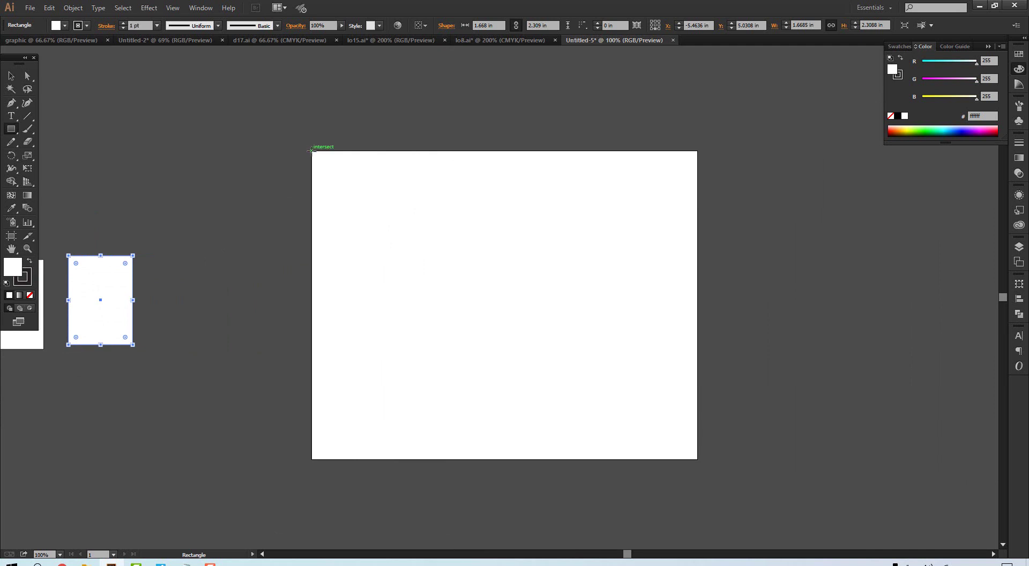
drag(311, 151, 694, 460)
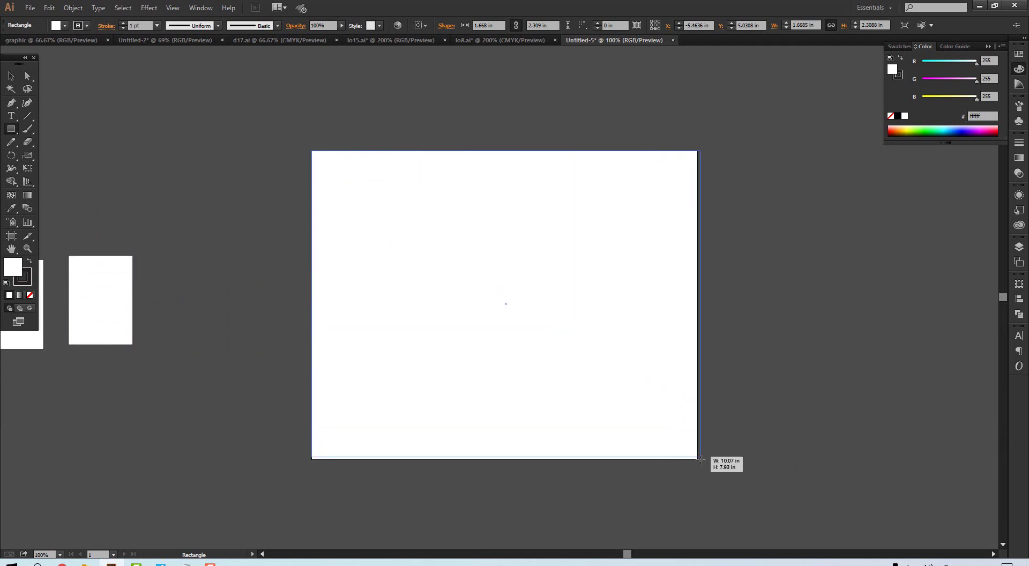
drag(694, 460, 698, 459)
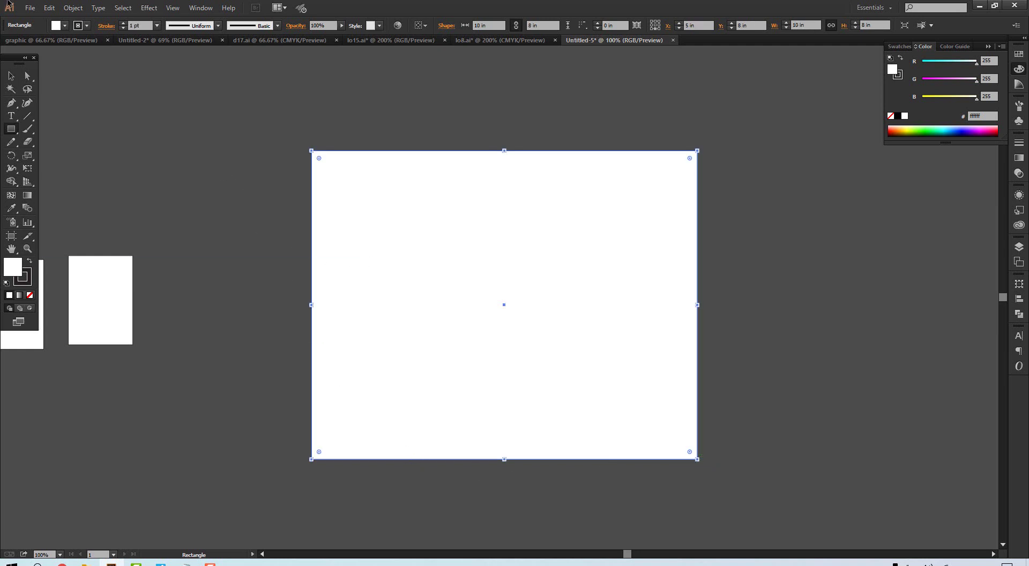
click(64, 26)
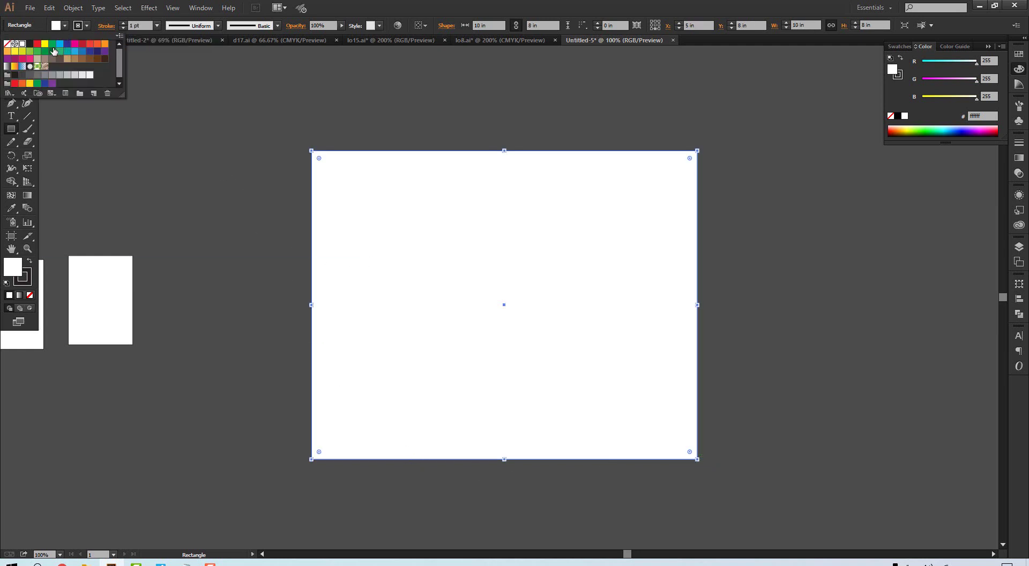
click(37, 43)
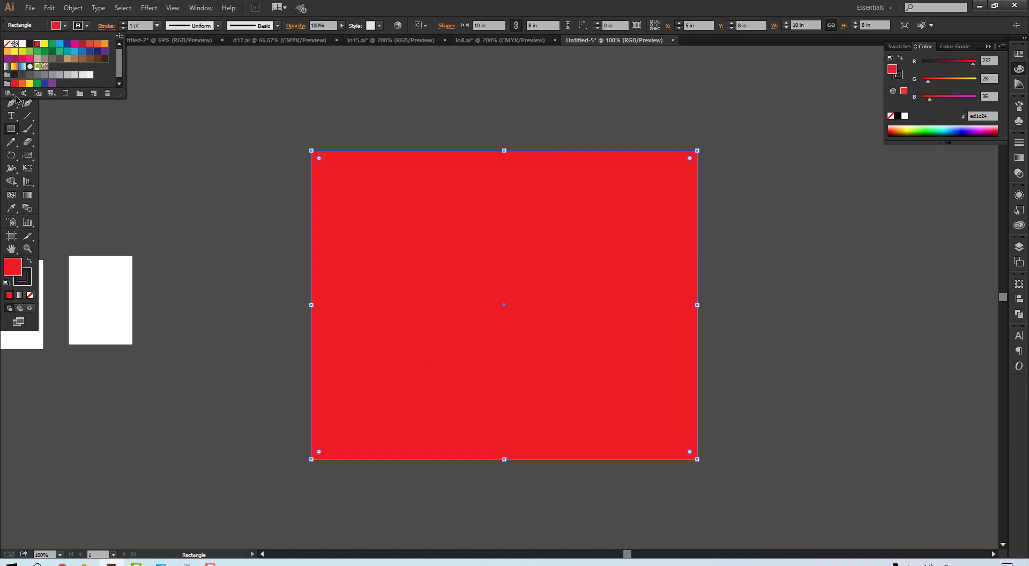
click(10, 75)
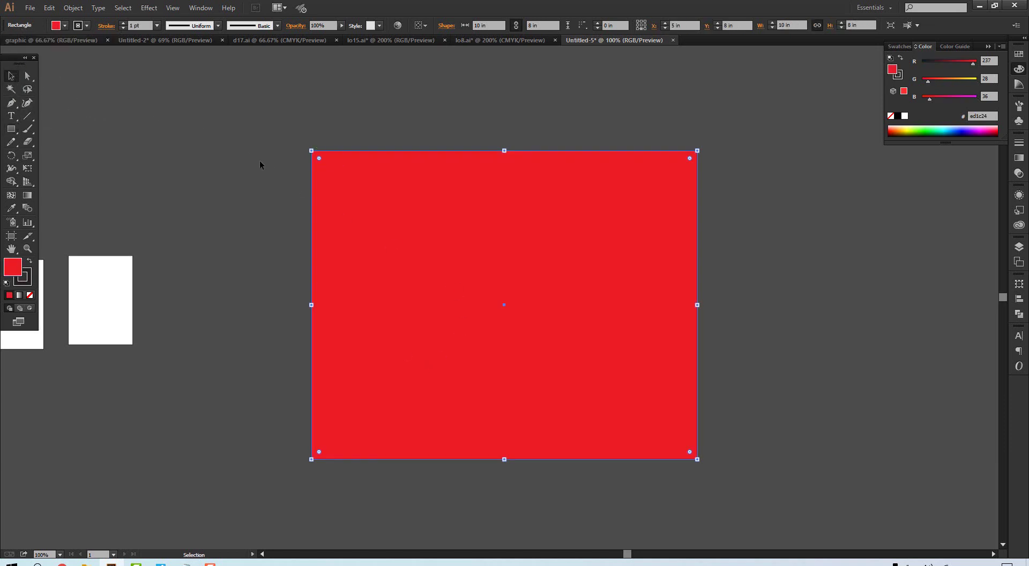
drag(509, 287, 409, 241)
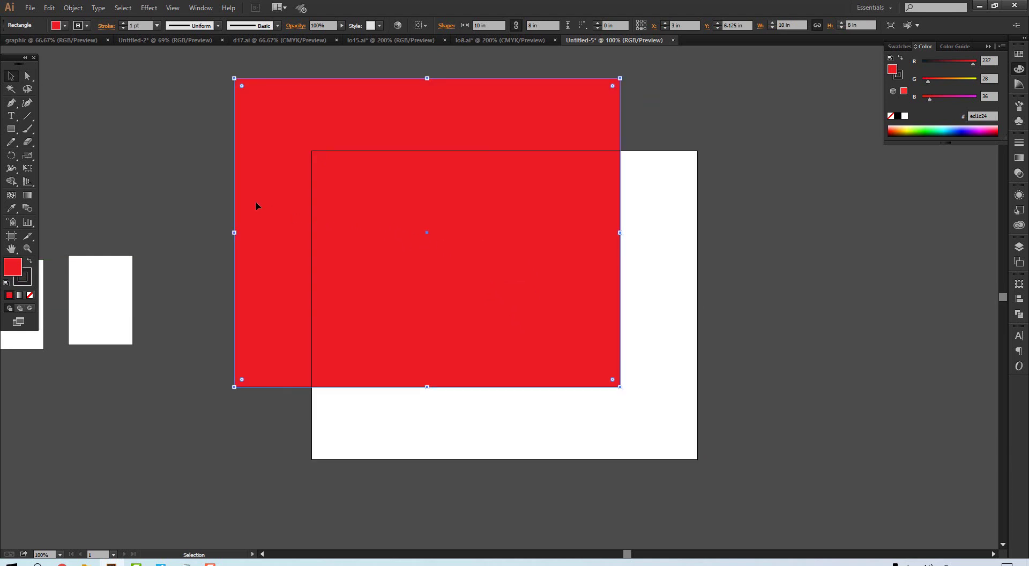
key(Delete)
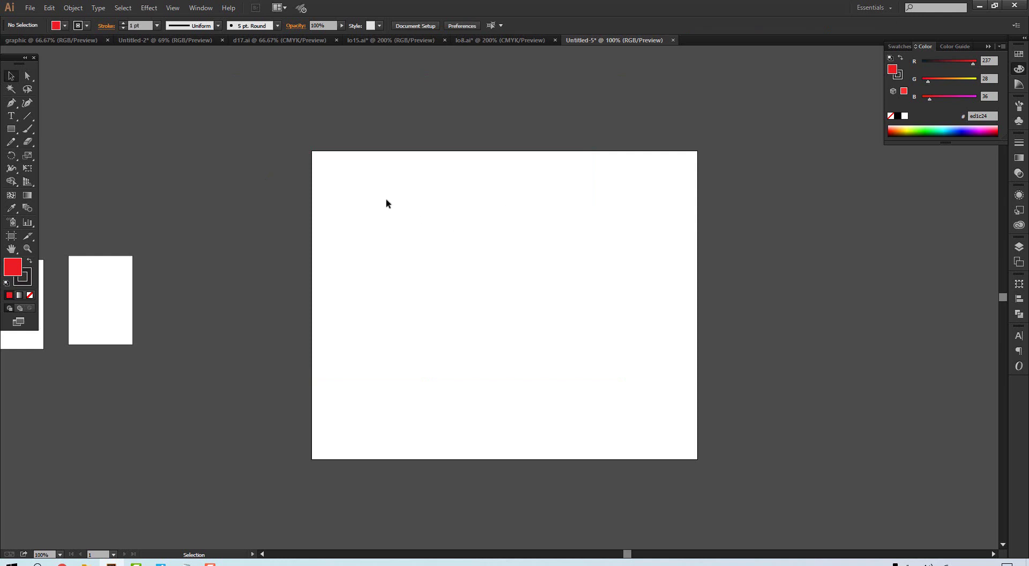
- Make a 10 in × 8 in green (00a651) rectangle aligned exactly over the artboard
click(14, 130)
click(200, 142)
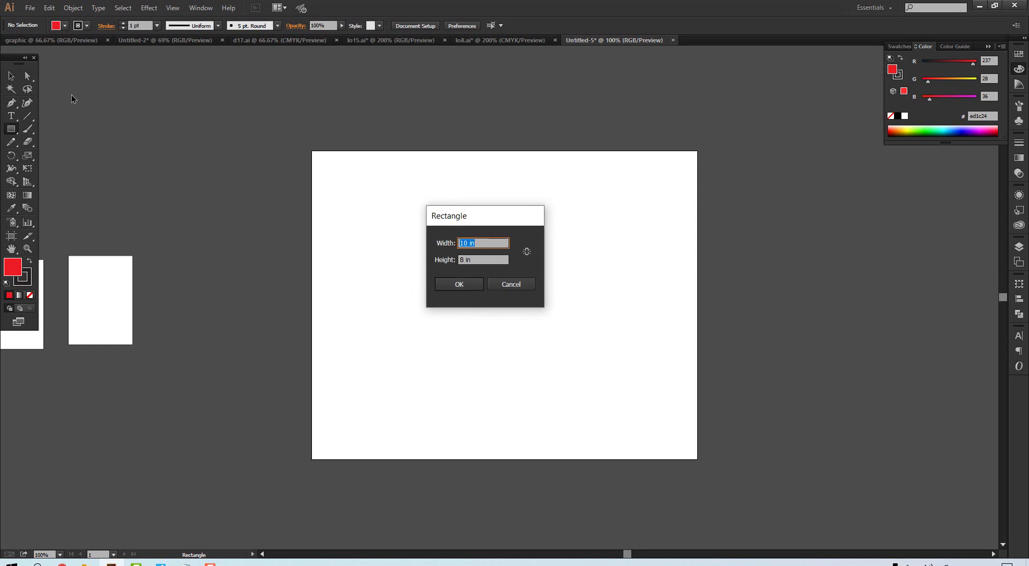
click(460, 286)
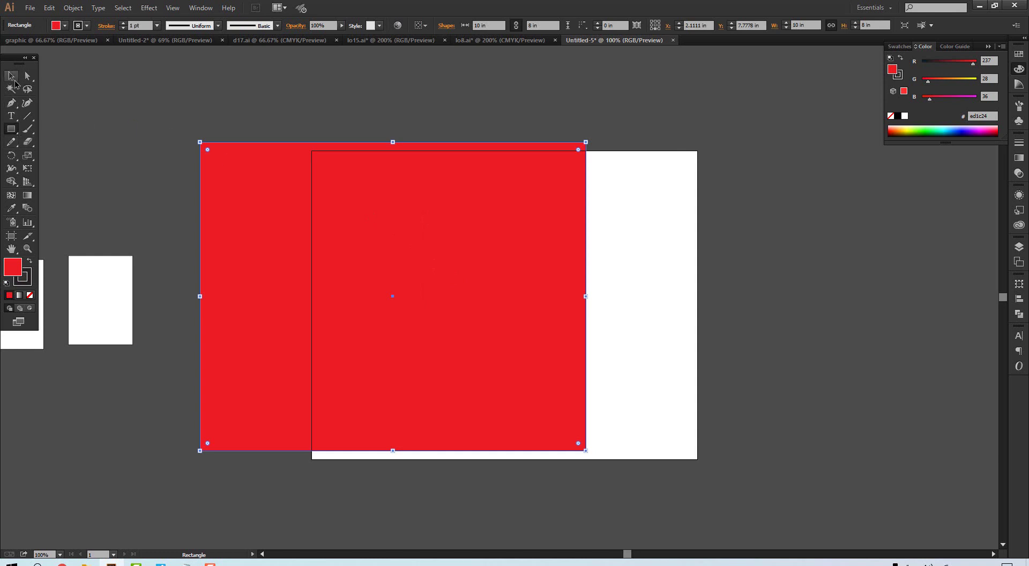
click(65, 26)
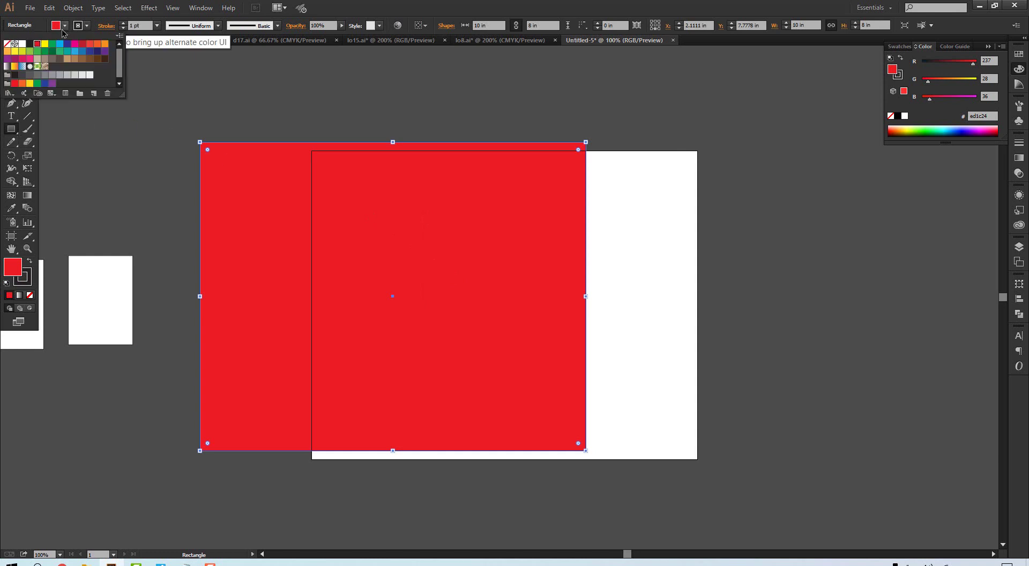
click(23, 45)
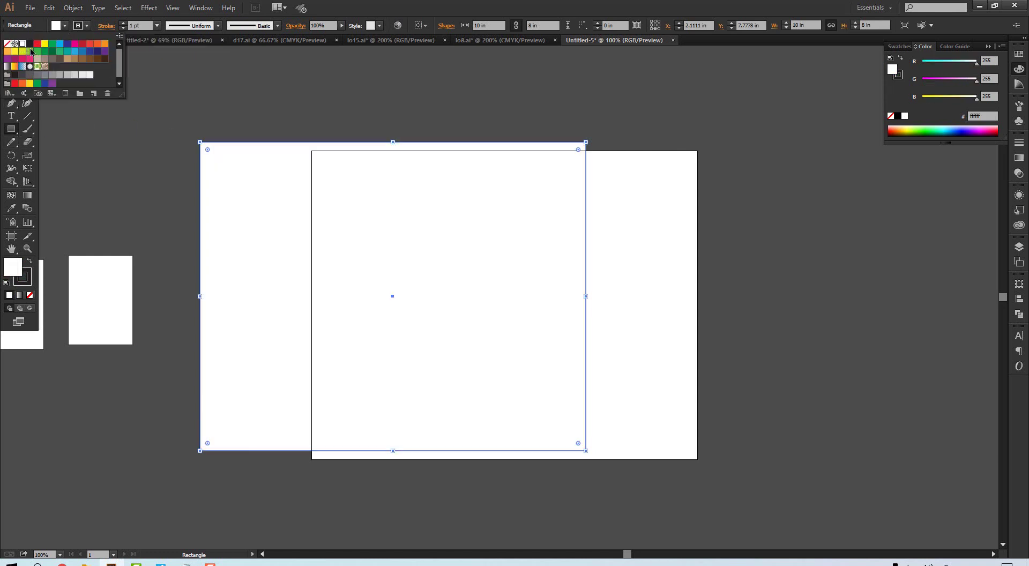
click(52, 44)
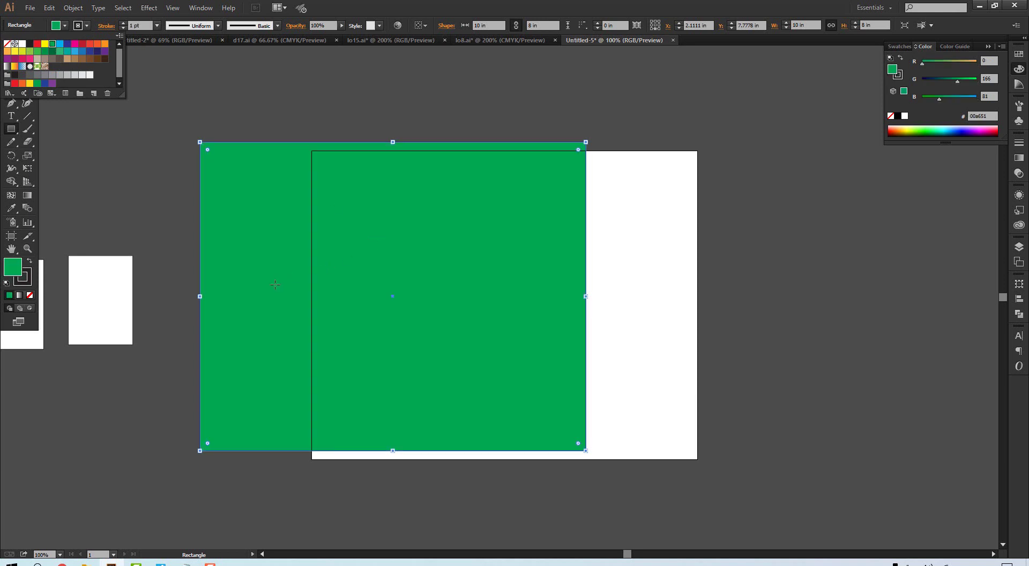
ctrl+click(293, 279)
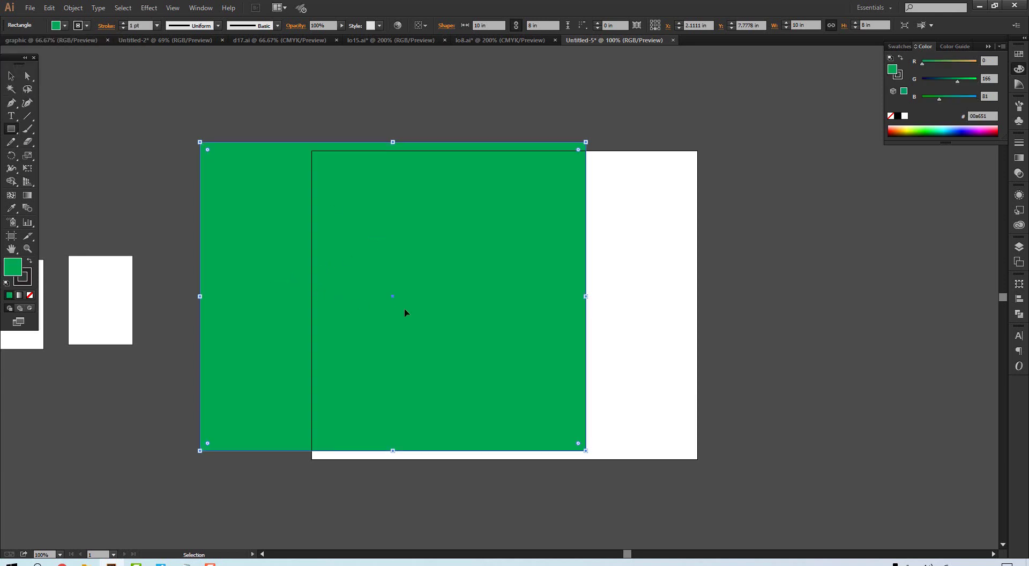
drag(253, 291, 374, 299)
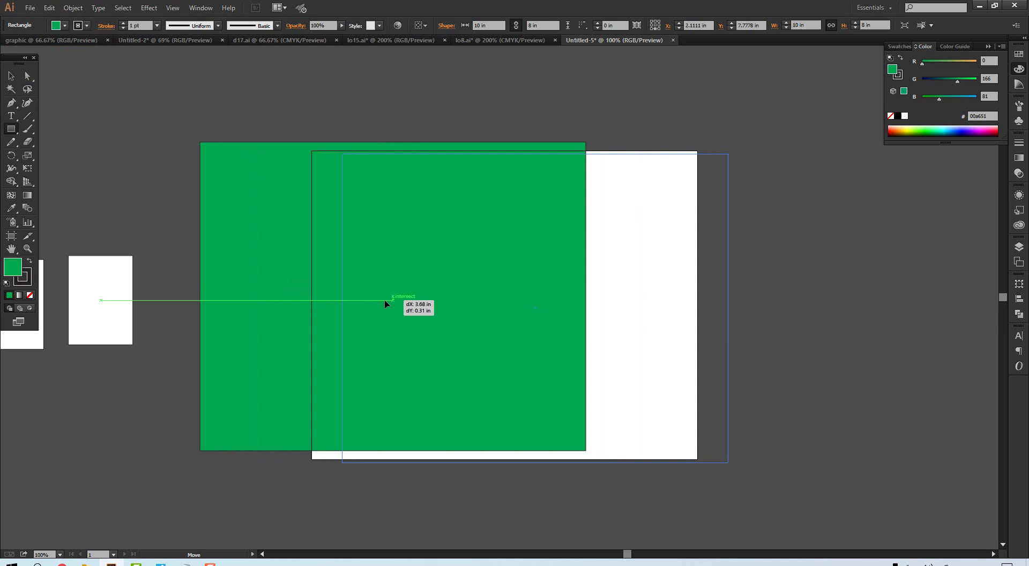
drag(374, 298, 360, 296)
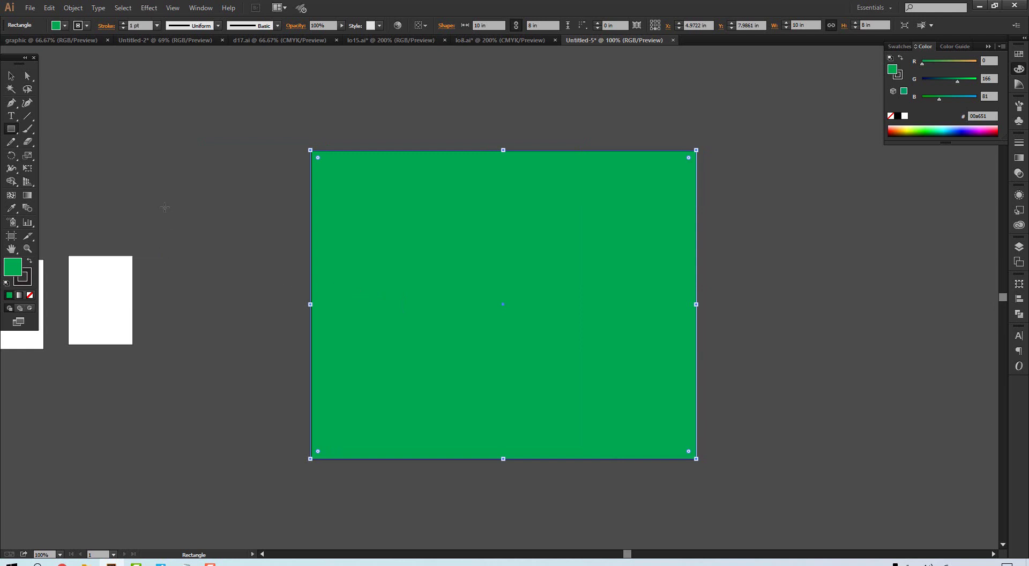
- Add a 5 in × 3 in green rectangle at the upper left
click(164, 149)
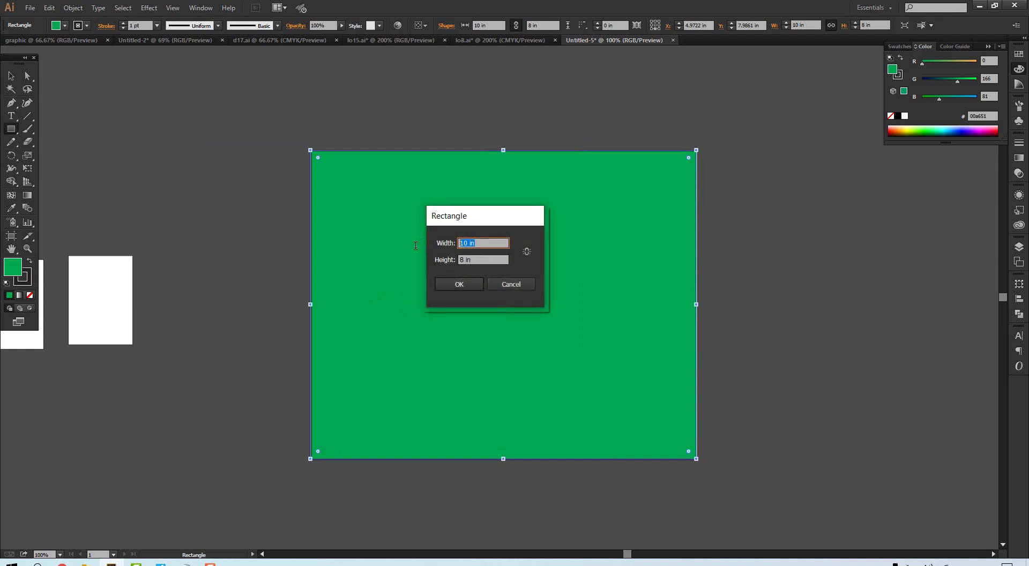
text(5)
key(Tab)
text(3)
click(467, 284)
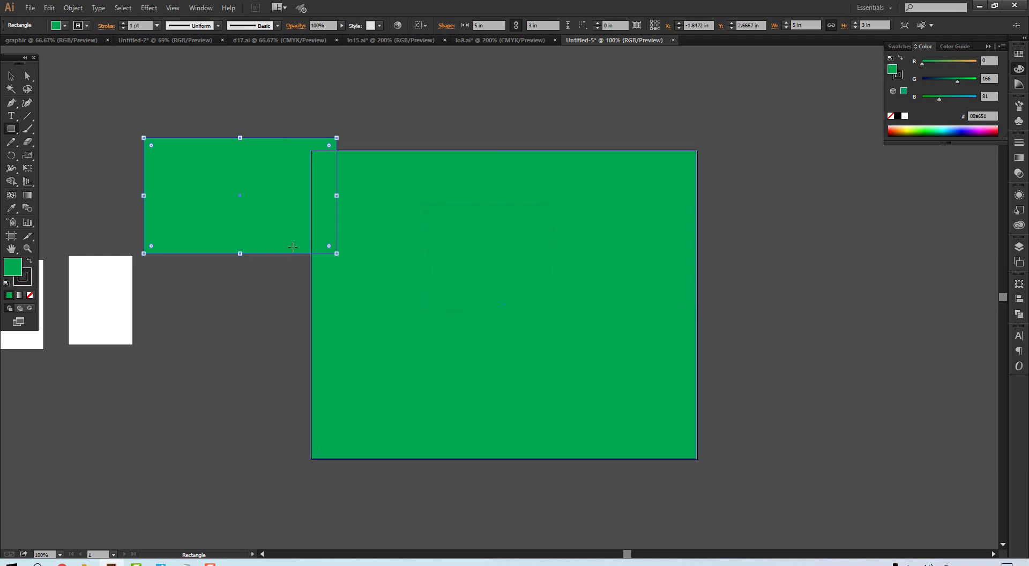
- Add a 5 in × 5 in green square right of the large rectangle
click(784, 308)
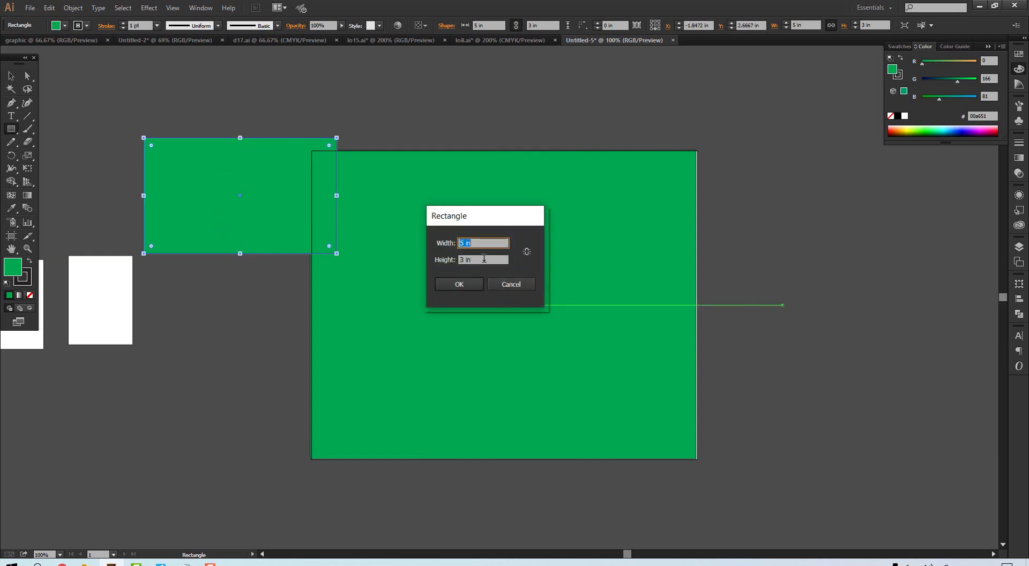
key(Tab)
text(5)
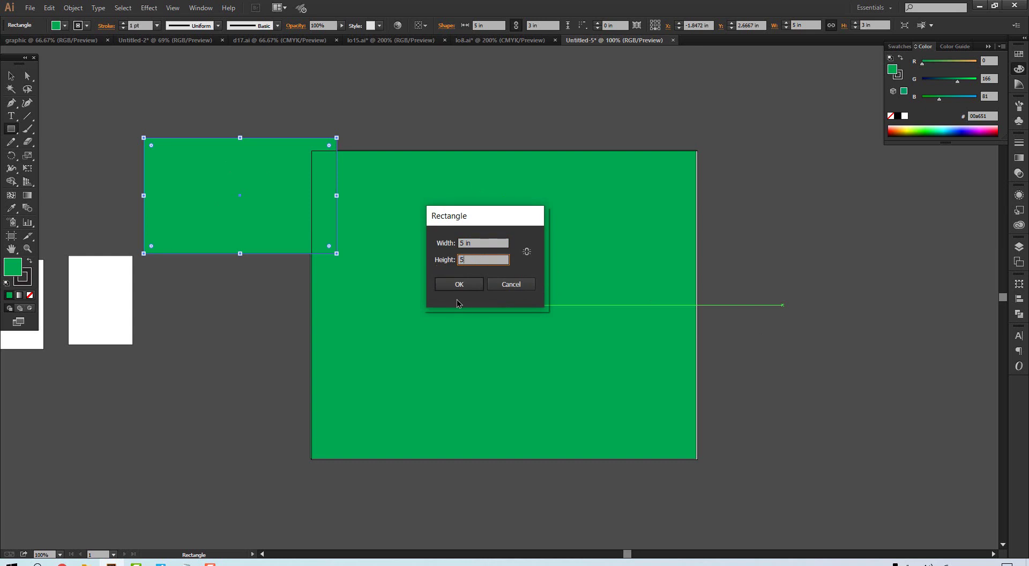
click(458, 284)
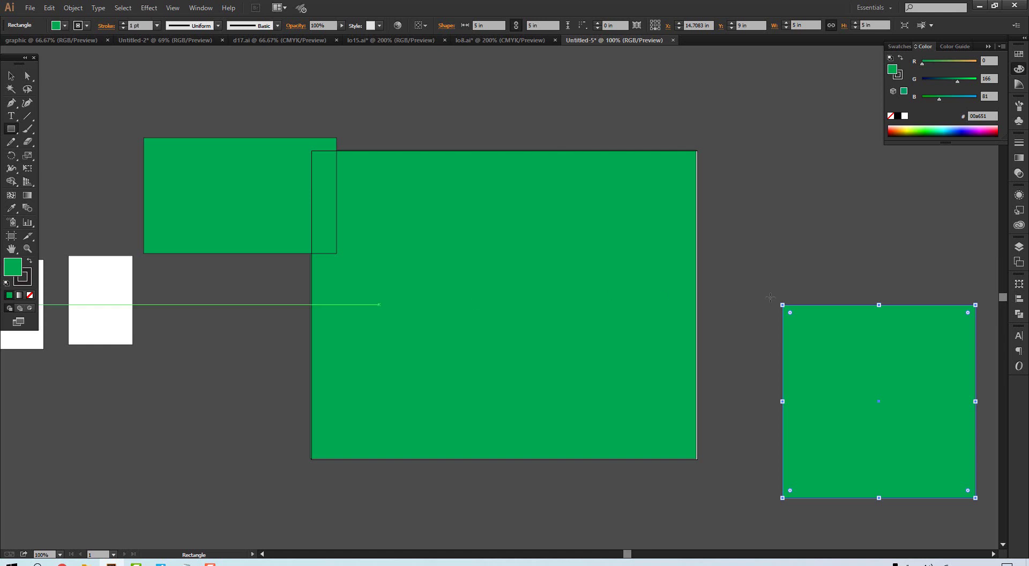
- Bring the 5 in square into view and increase its stroke weight
mouse_move(935, 370)
mouse_down()
mouse_move(616, 367)
mouse_move(448, 337)
mouse_up()
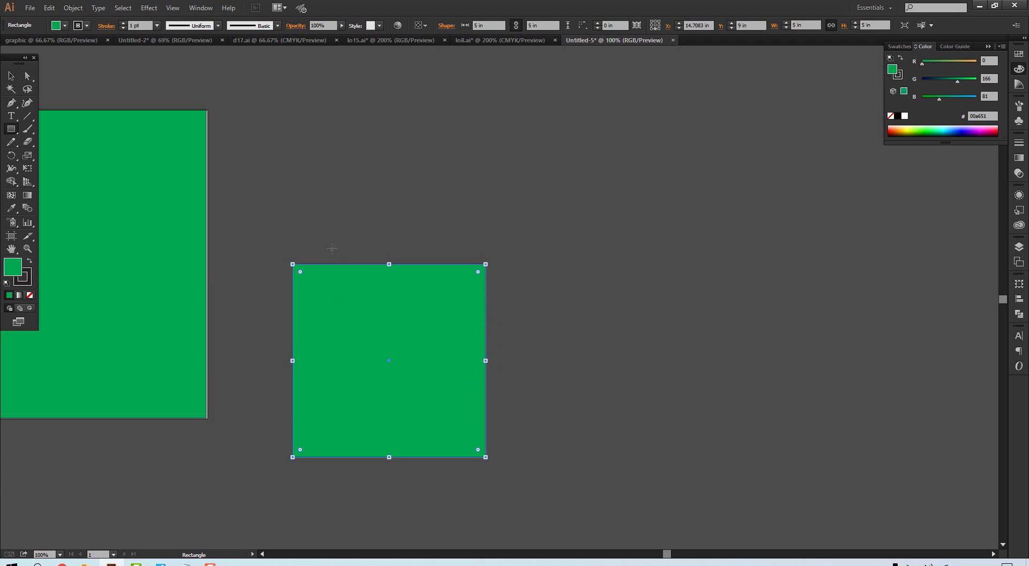
click(80, 28)
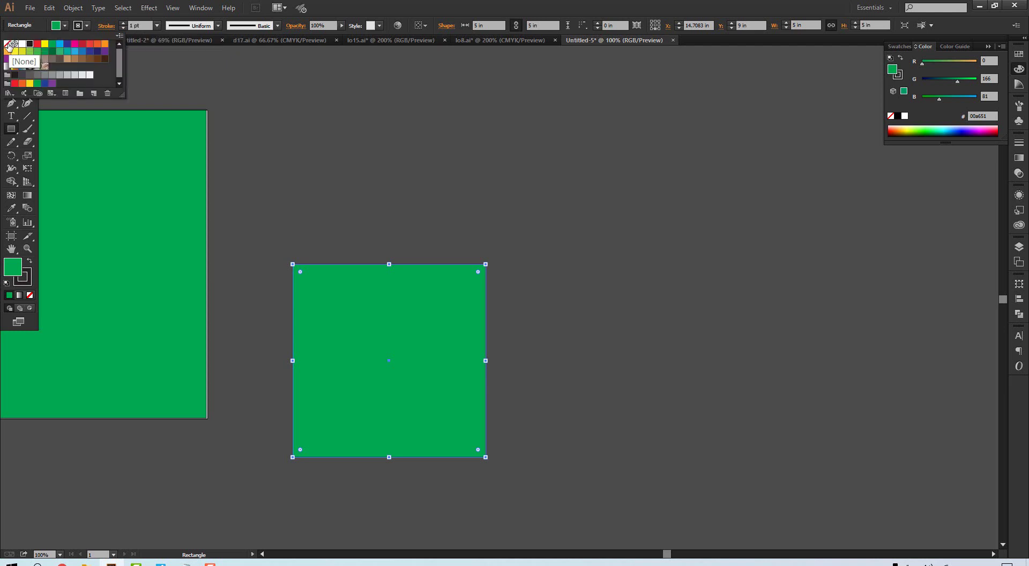
click(123, 24)
click(123, 24)
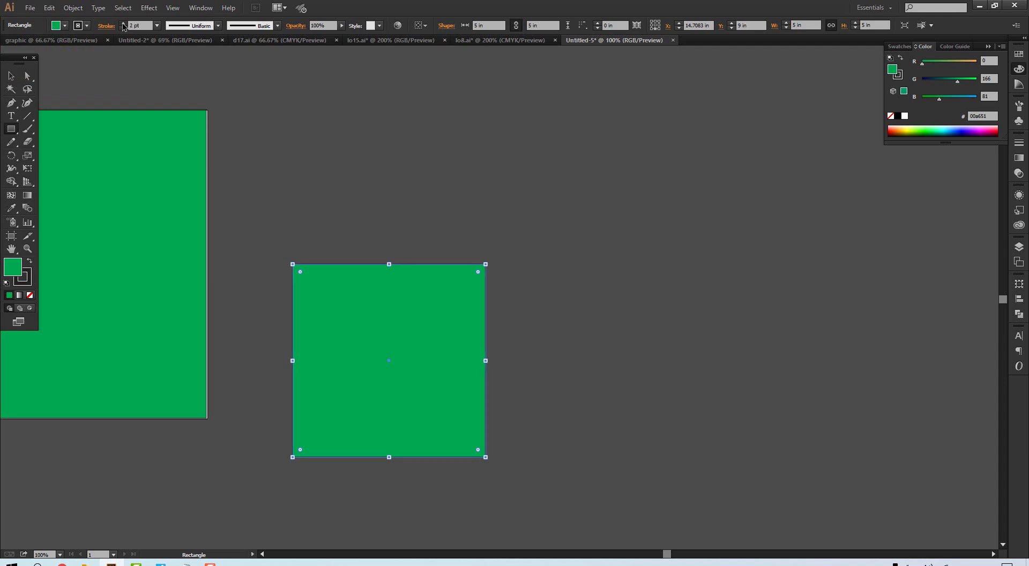
click(123, 24)
click(123, 24)
click(123, 25)
click(122, 24)
click(123, 24)
click(123, 23)
click(123, 24)
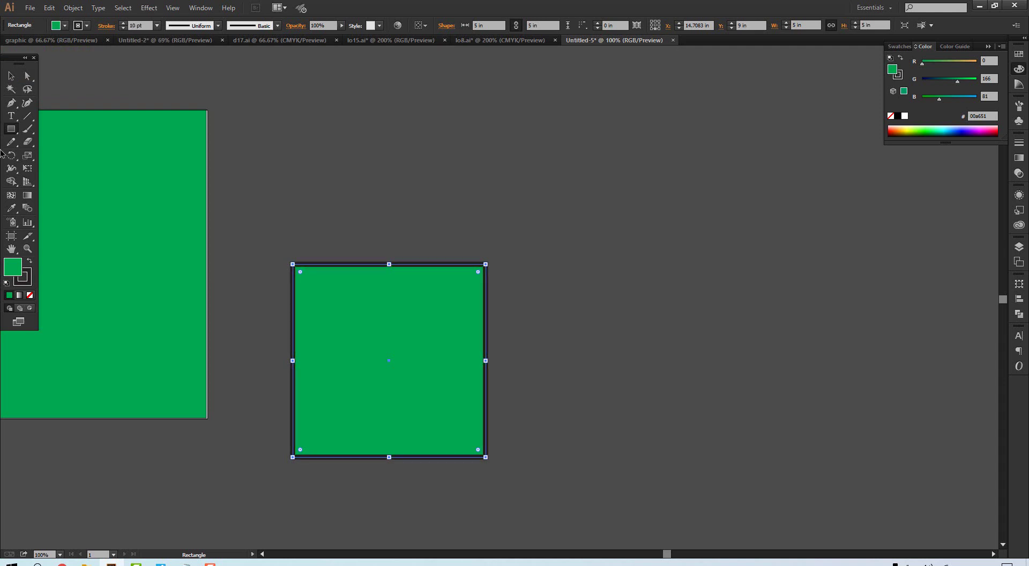
- Change the square's stroke to CMYK Red and thicken it to 11 pt
click(88, 26)
click(7, 44)
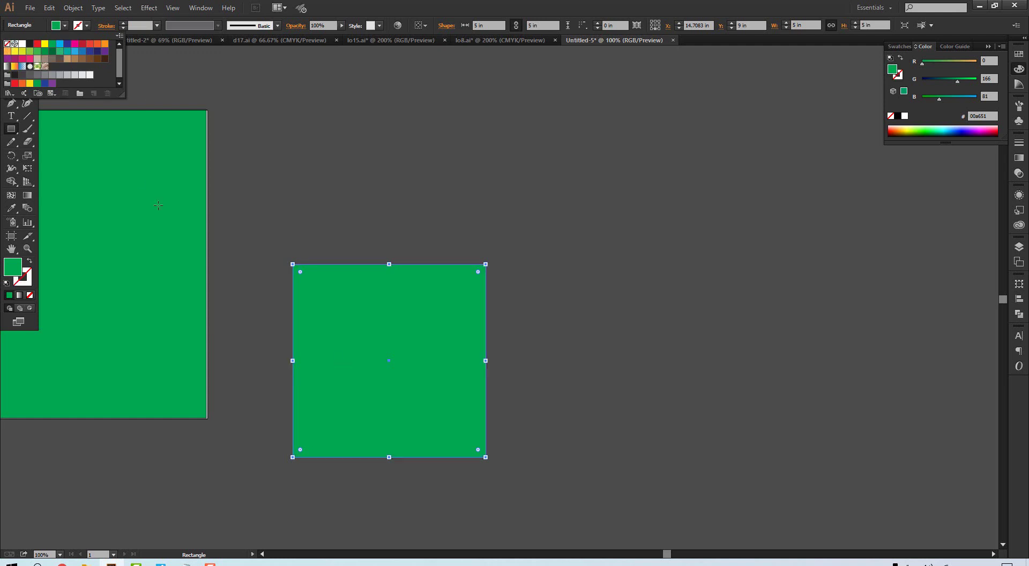
click(37, 44)
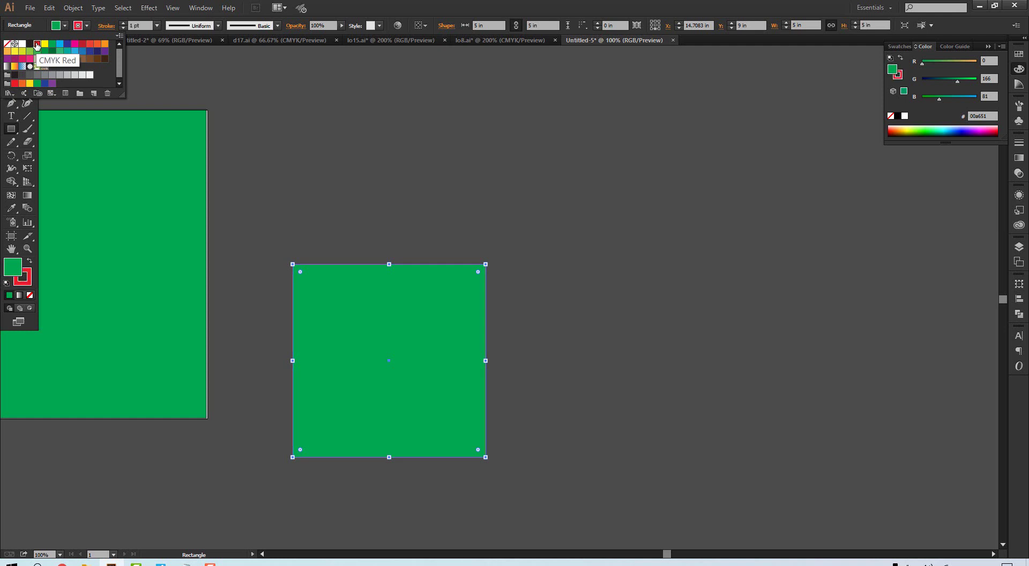
click(123, 27)
click(124, 24)
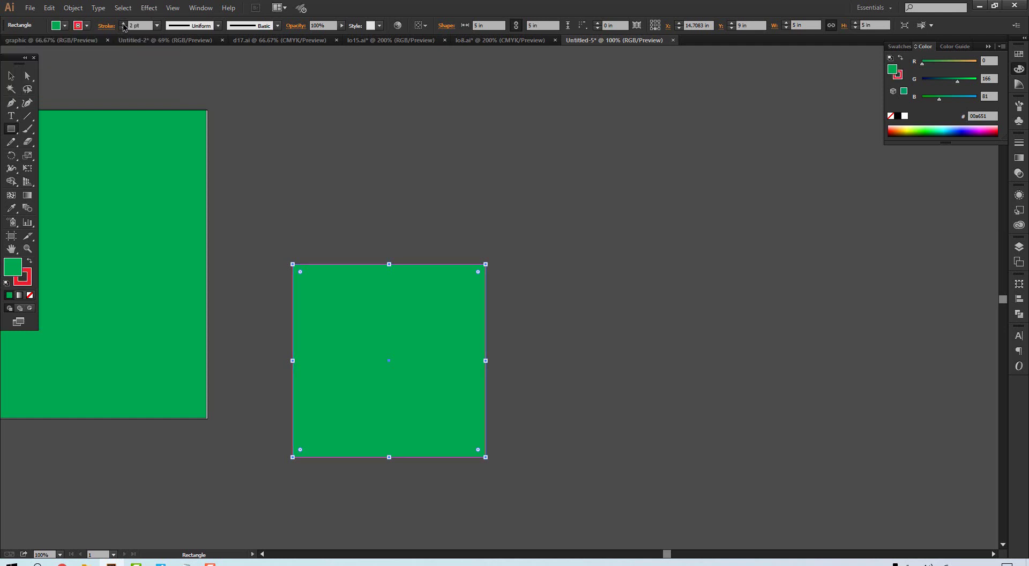
click(124, 25)
click(123, 25)
click(124, 26)
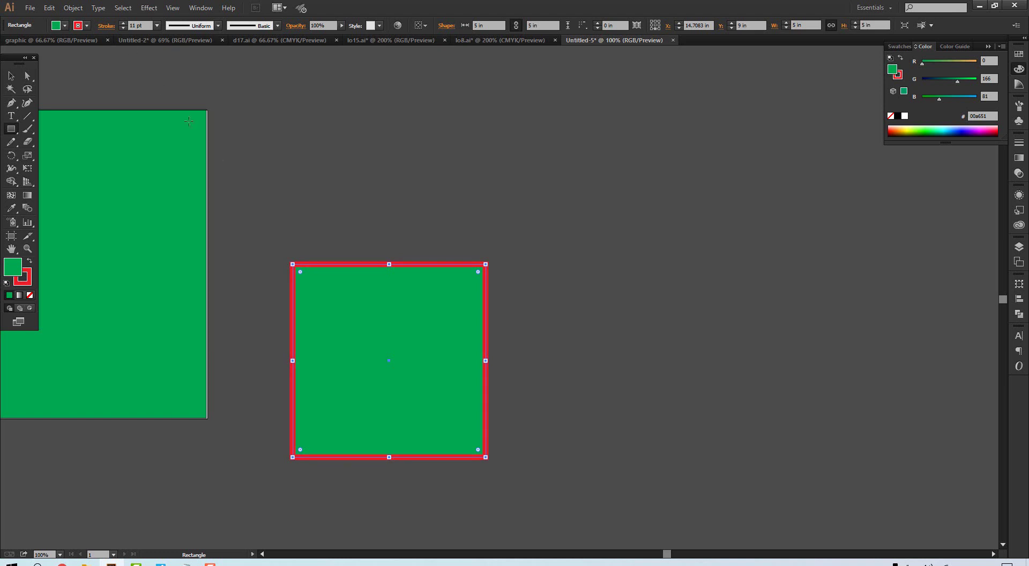
- Add a 5 in × 5 in red-outlined green square beside the white rectangles
drag(305, 320, 627, 322)
drag(336, 289, 447, 296)
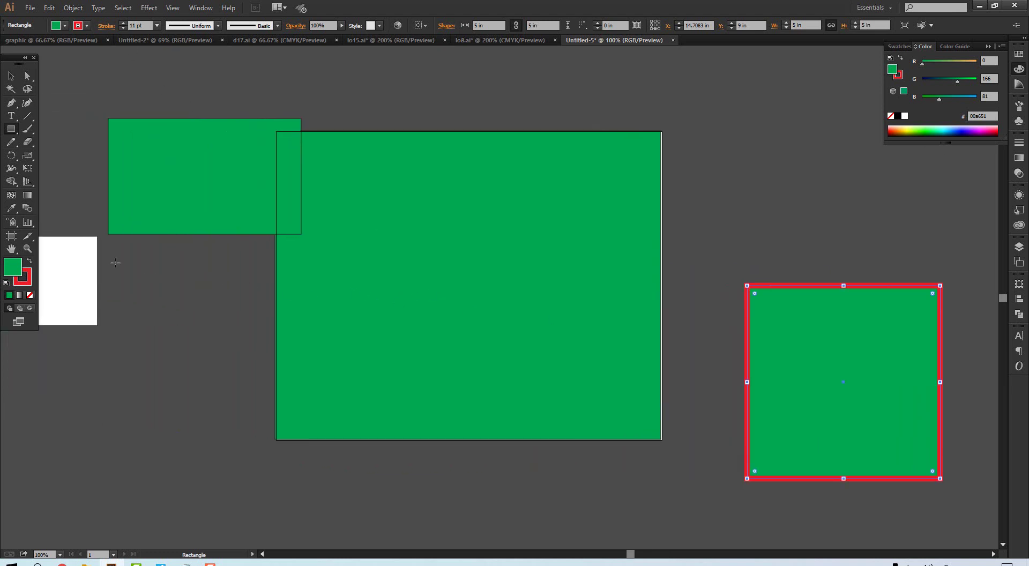
drag(161, 193, 429, 207)
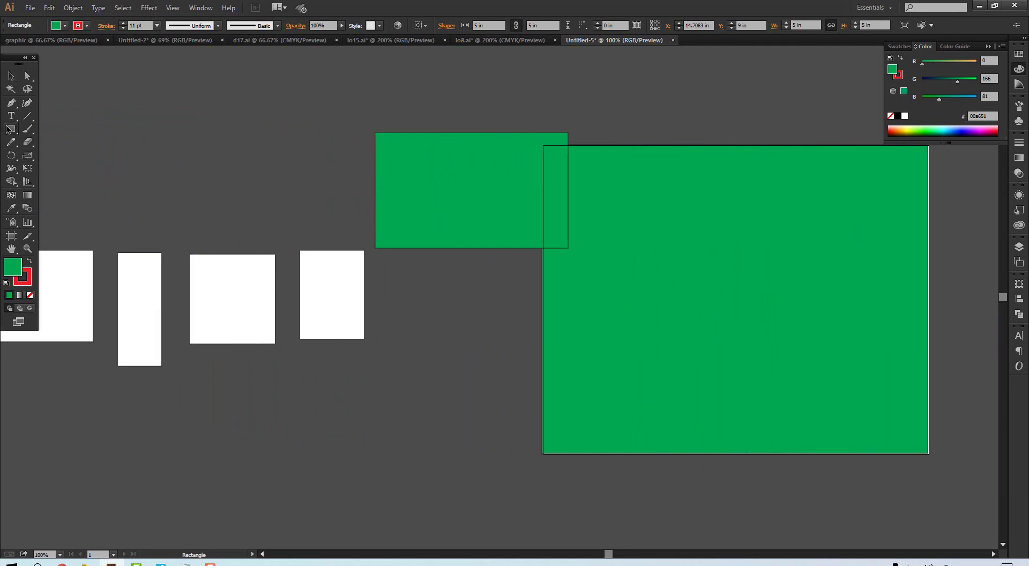
click(198, 144)
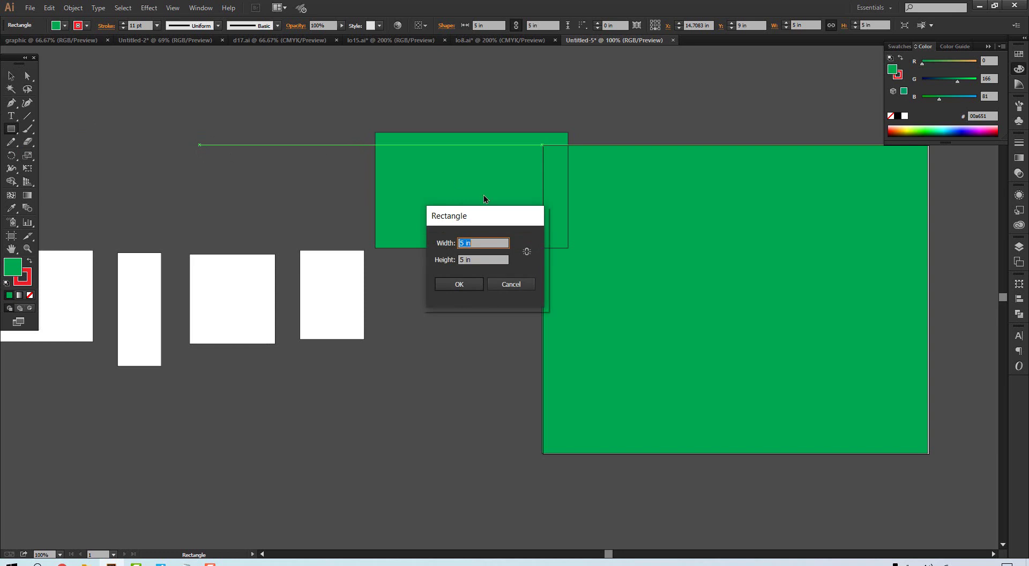
click(460, 288)
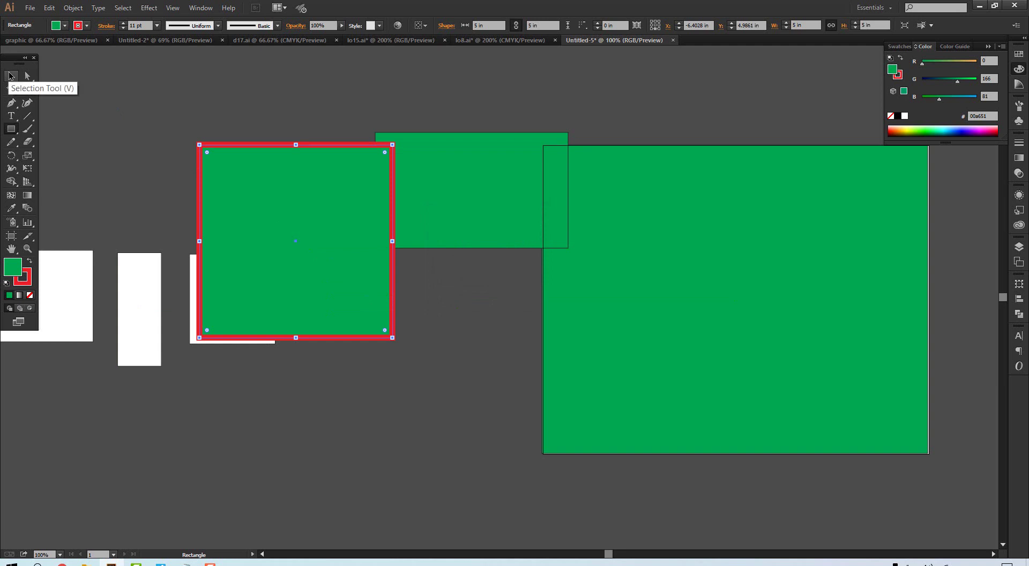
- Dismiss two stray Rectangle size dialogs without adding shapes
click(643, 293)
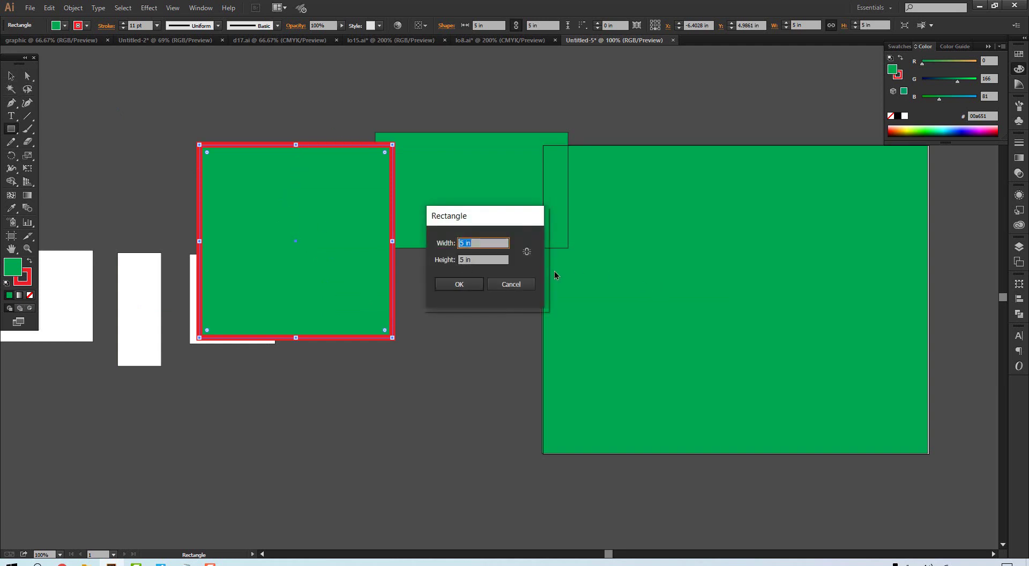
click(510, 284)
click(482, 181)
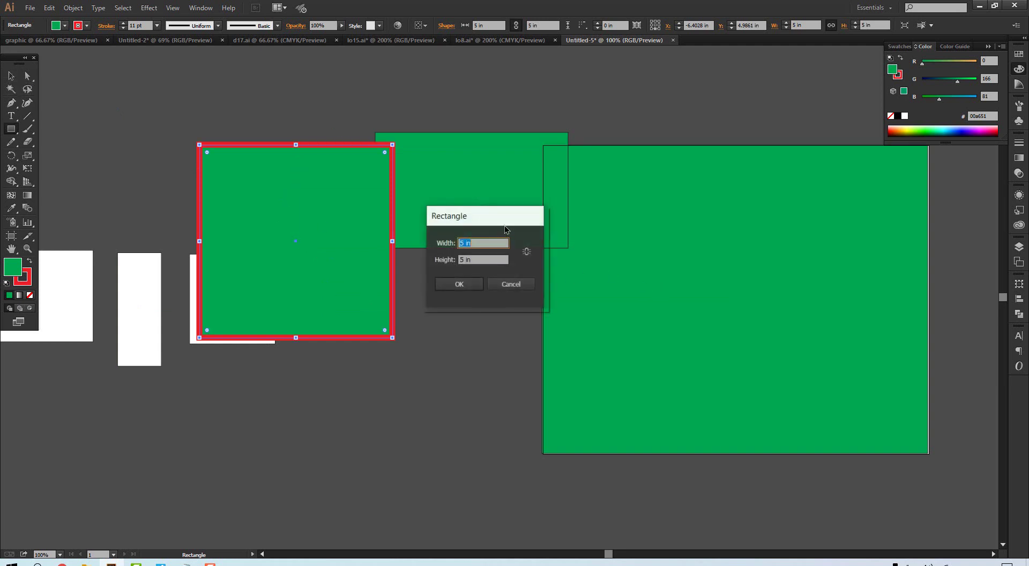
click(512, 283)
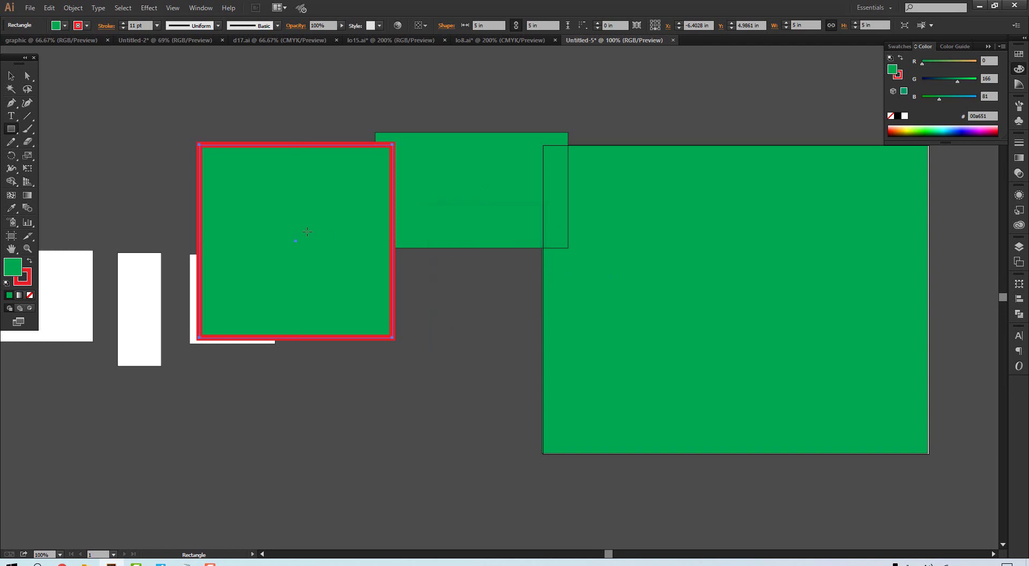
click(309, 234)
- Cancel the stray Rectangle dialog and switch to the Selection tool
click(523, 287)
key(v)
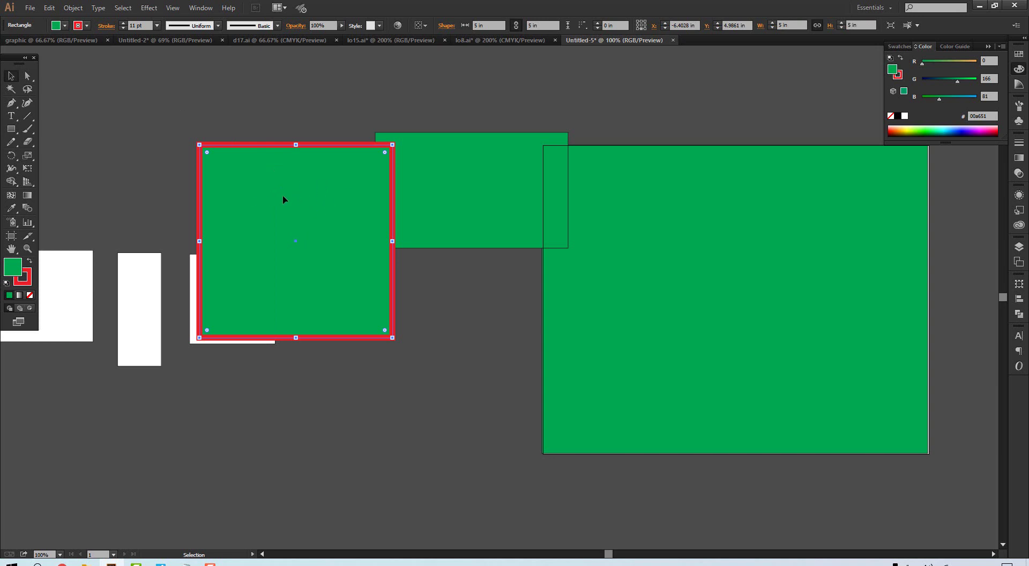
click(12, 130)
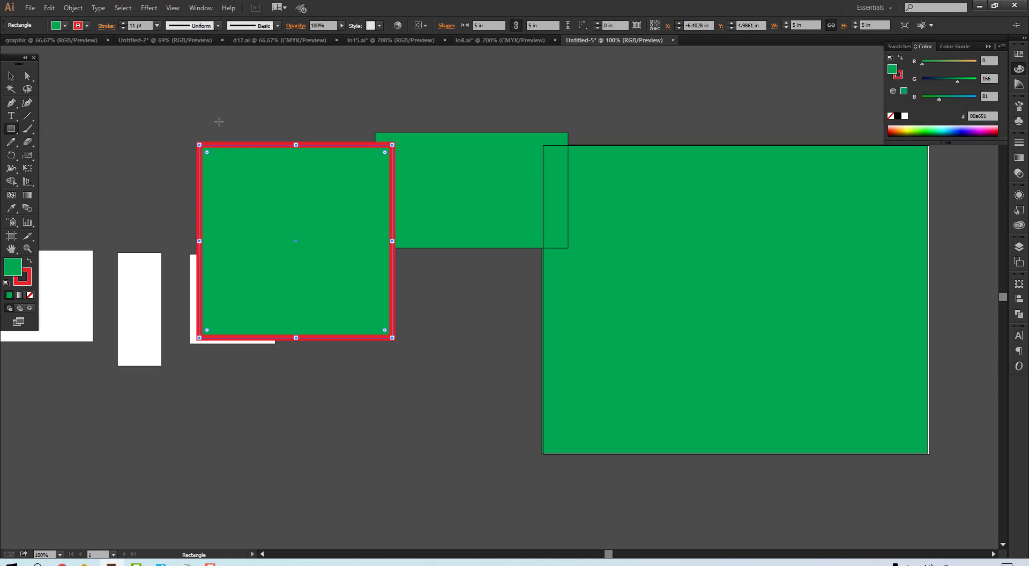
key(v)
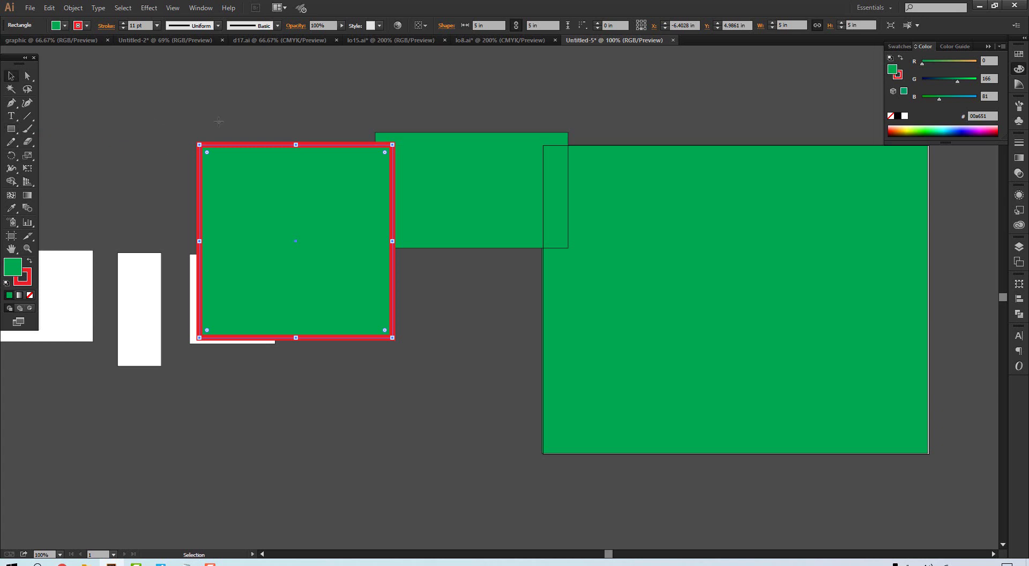
key(m)
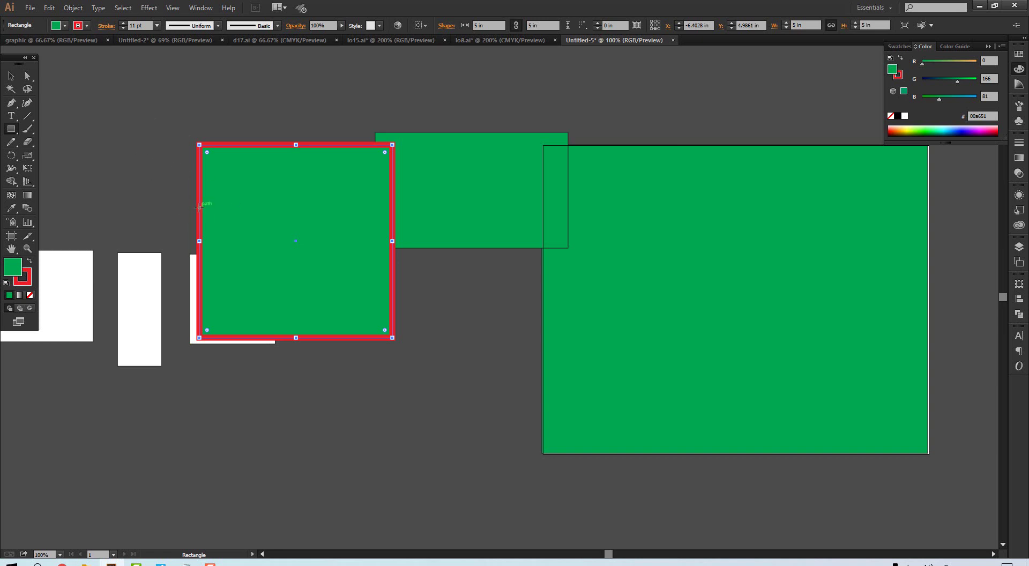
key(v)
- Drag the red-outlined square to overlap the 5 × 3 rectangle's lower-left corner
mouse_move(287, 206)
mouse_down()
mouse_move(424, 296)
mouse_move(399, 287)
mouse_up()
key(m)
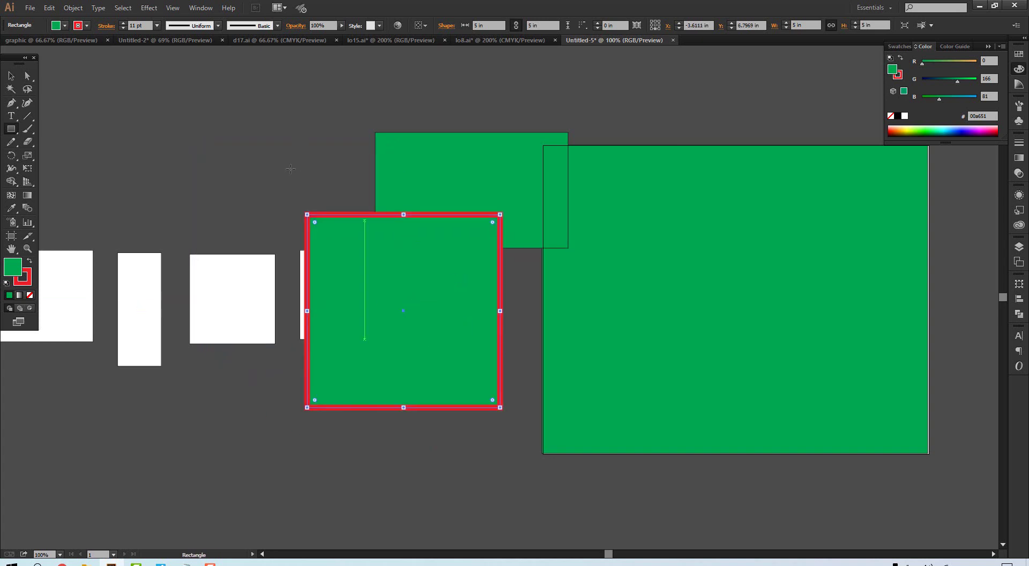
click(268, 167)
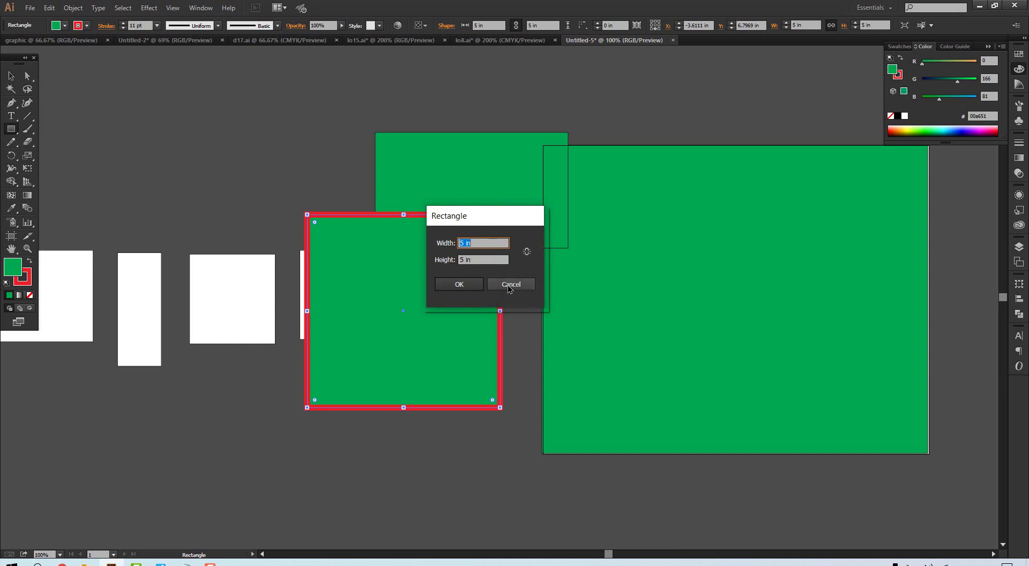
click(511, 284)
key(v)
drag(433, 291, 376, 250)
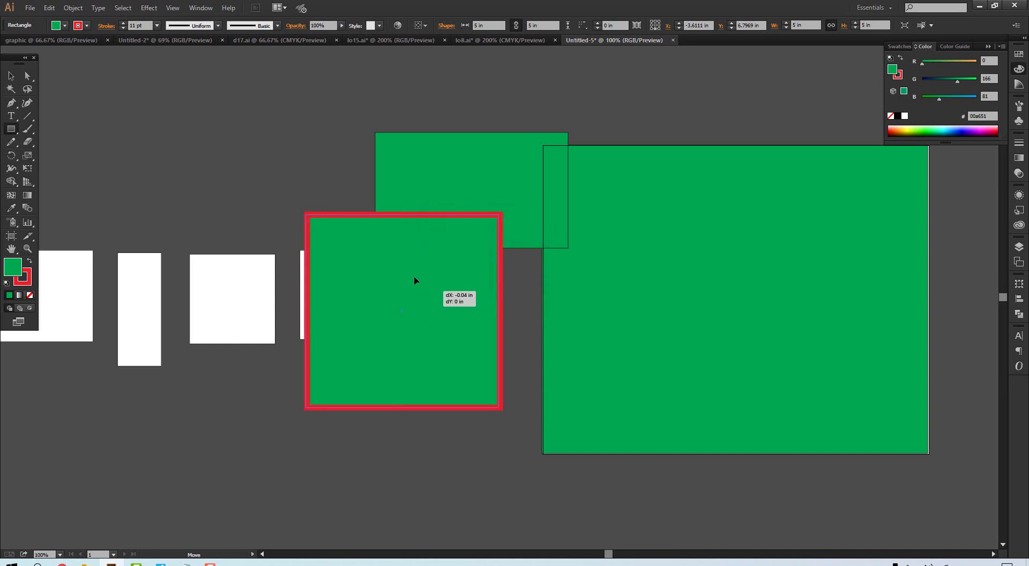
key(m)
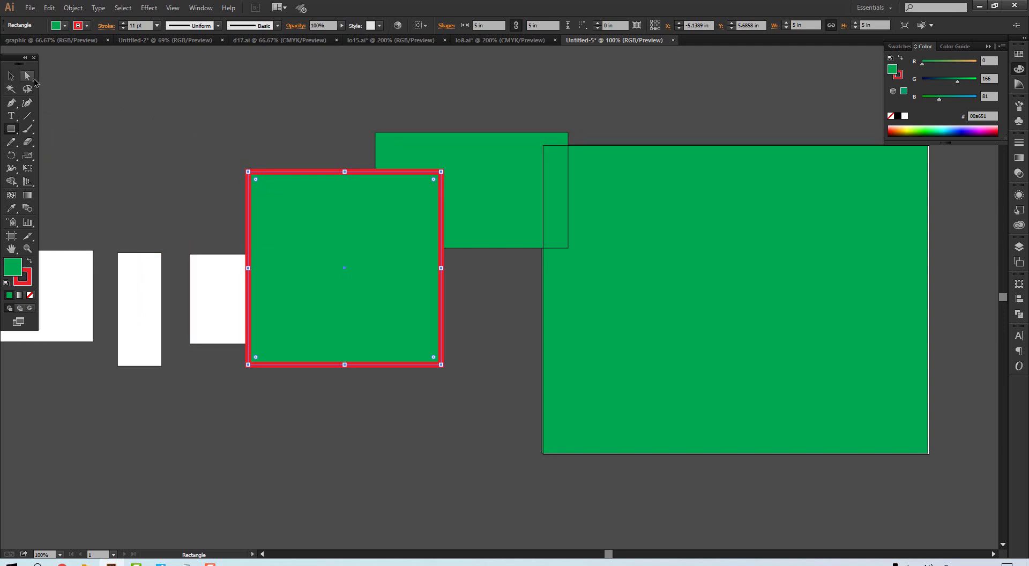
- Marquee-select all the shapes on the pasteboard
click(27, 76)
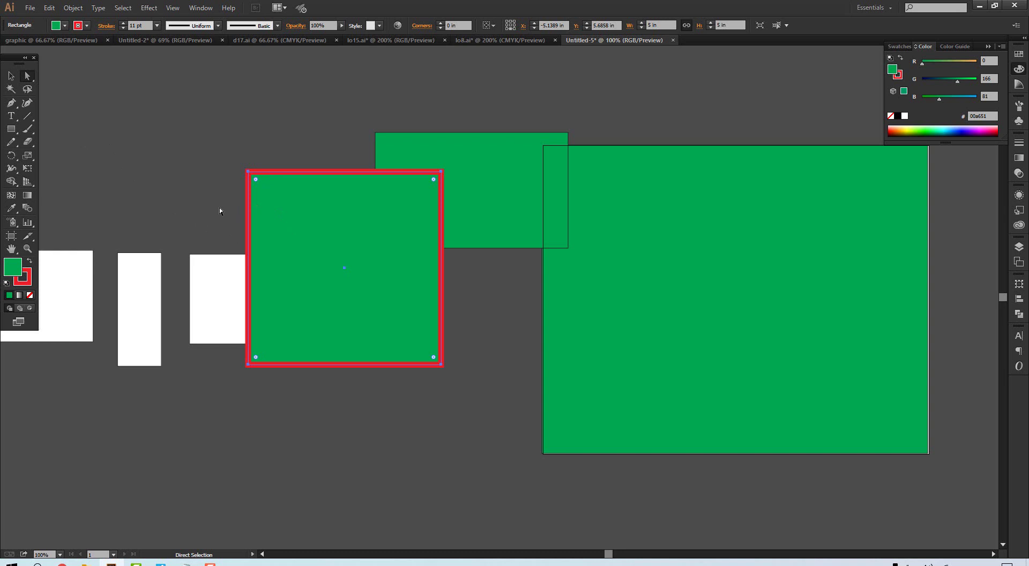
drag(186, 200, 475, 242)
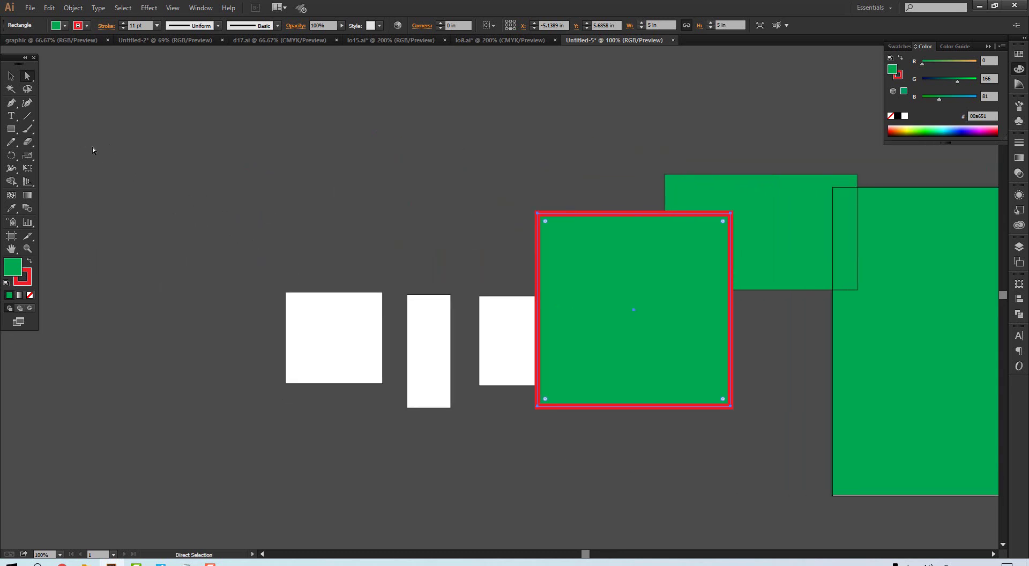
click(11, 75)
drag(288, 133, 928, 438)
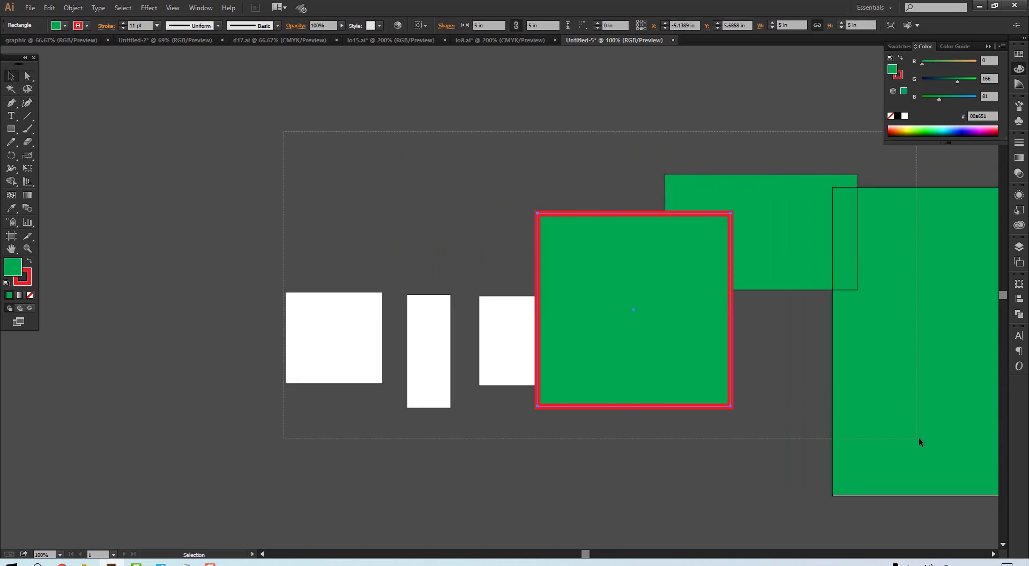
- Delete the old artwork and draw a fresh 5 in × 5 in green square with red stroke
key(Delete)
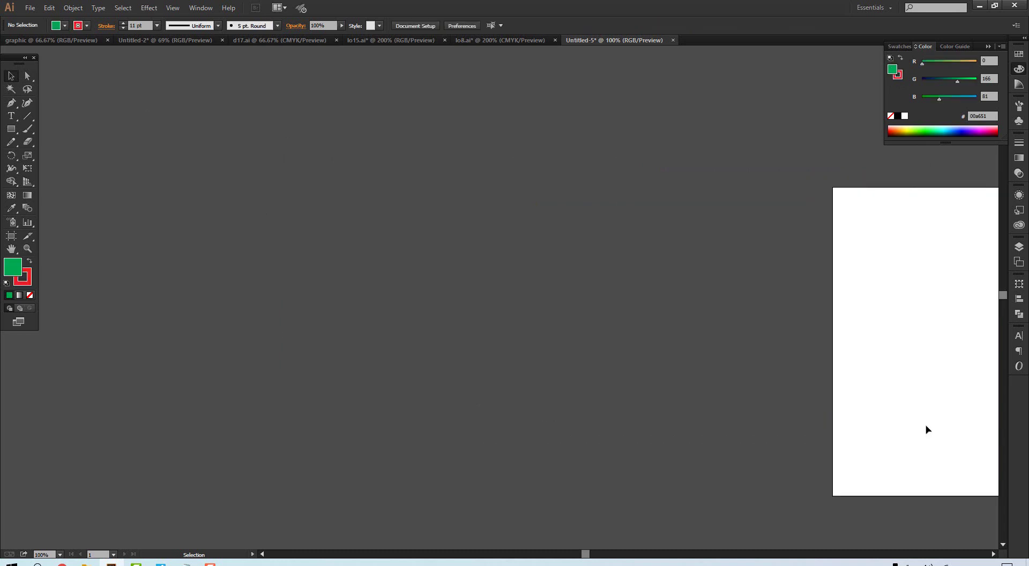
drag(507, 439, 650, 405)
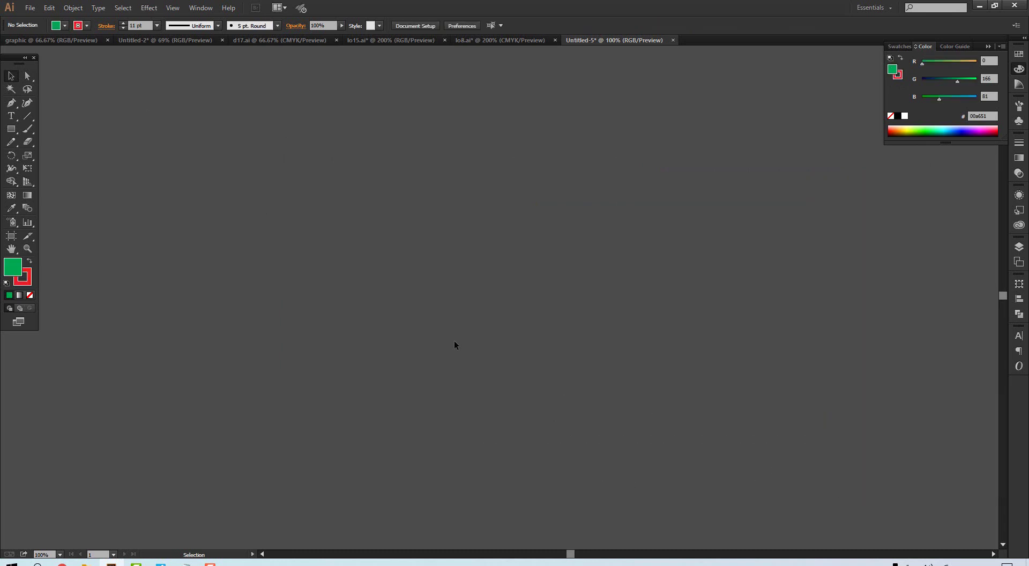
click(11, 129)
click(818, 291)
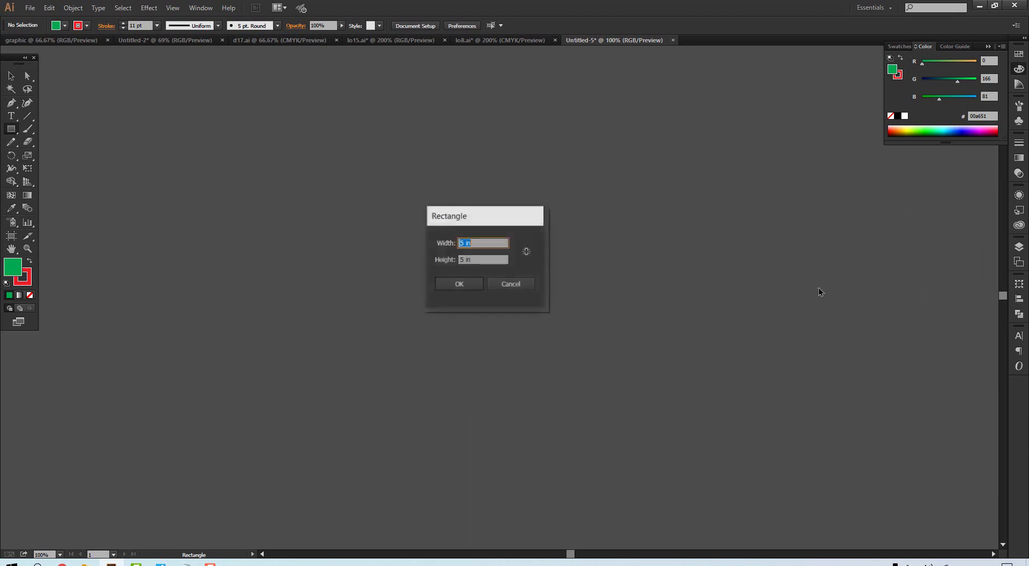
click(466, 284)
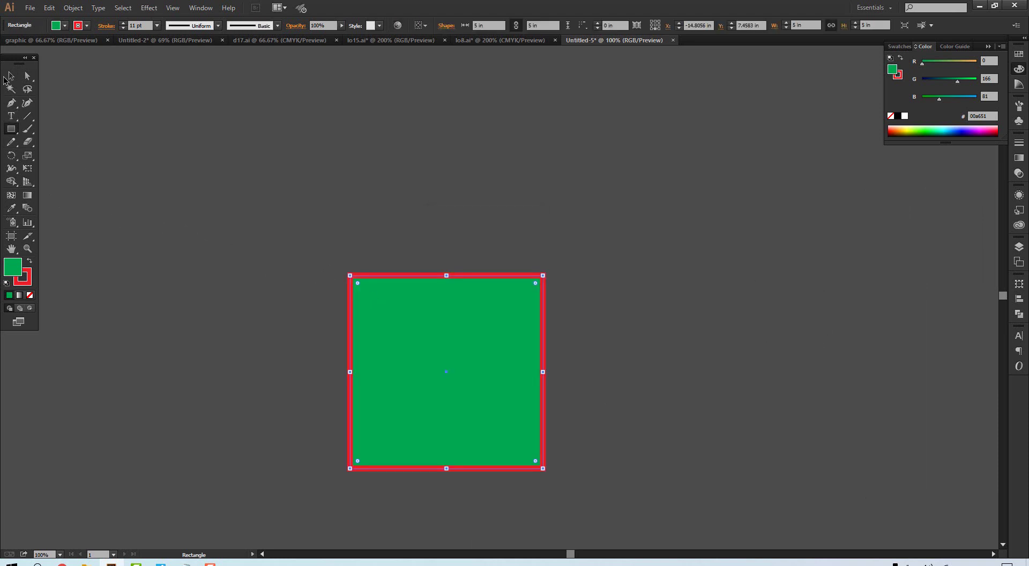
click(11, 75)
click(622, 375)
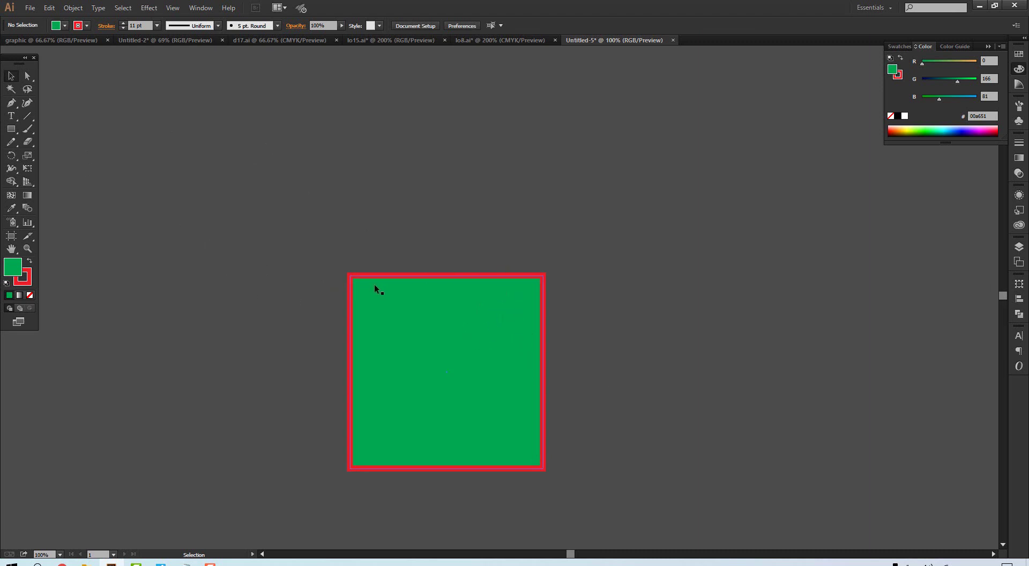
drag(299, 258, 379, 307)
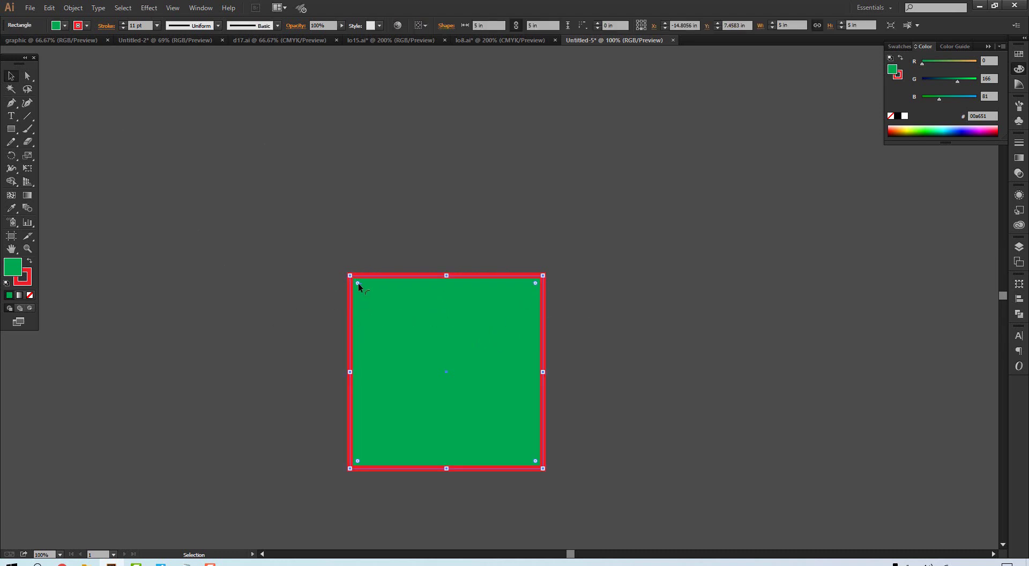
mouse_move(358, 282)
mouse_down()
mouse_move(454, 377)
mouse_move(459, 345)
mouse_up()
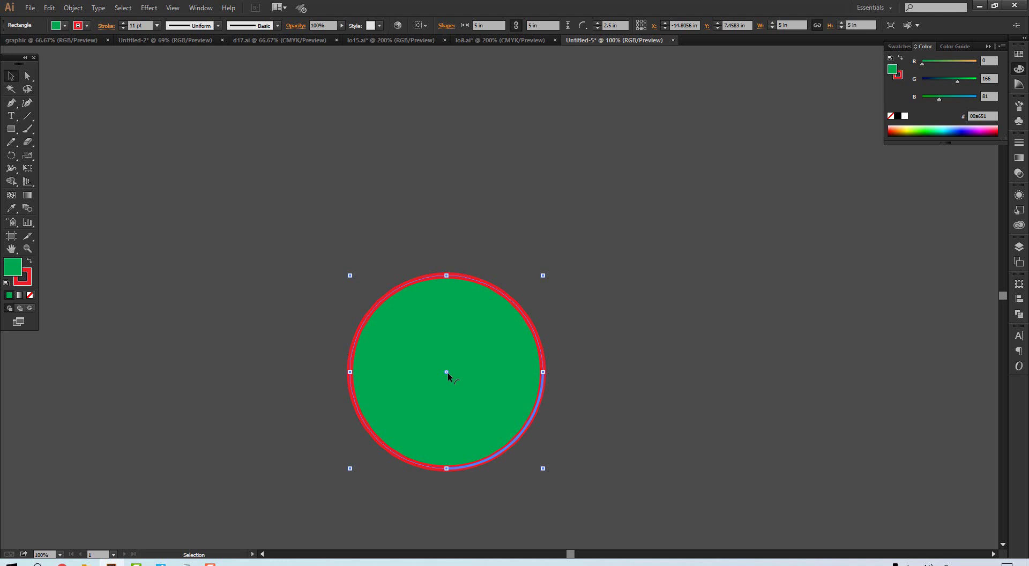
mouse_move(447, 374)
mouse_down()
mouse_move(426, 343)
mouse_move(441, 358)
mouse_up()
drag(446, 372, 574, 489)
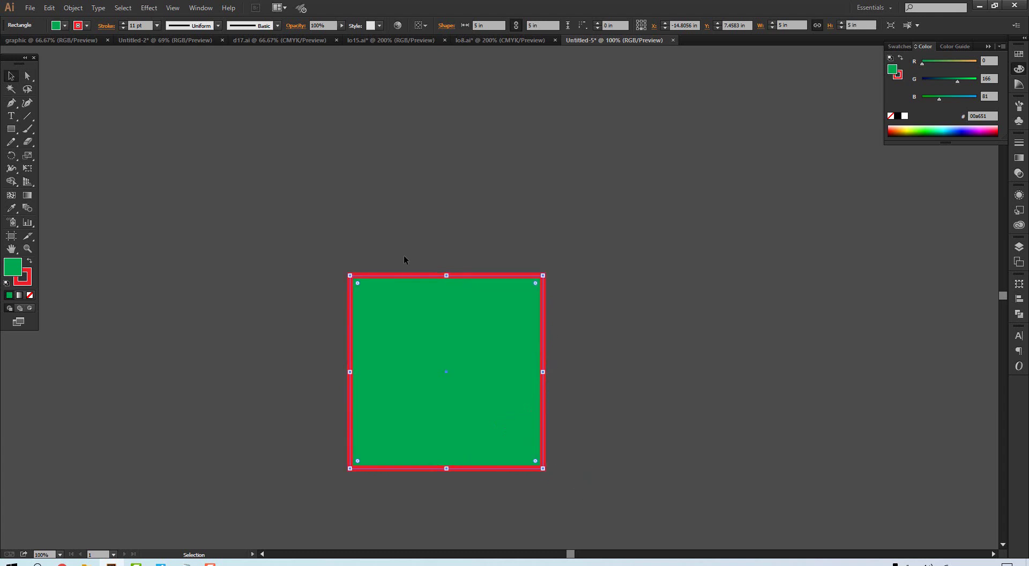
click(238, 239)
click(27, 76)
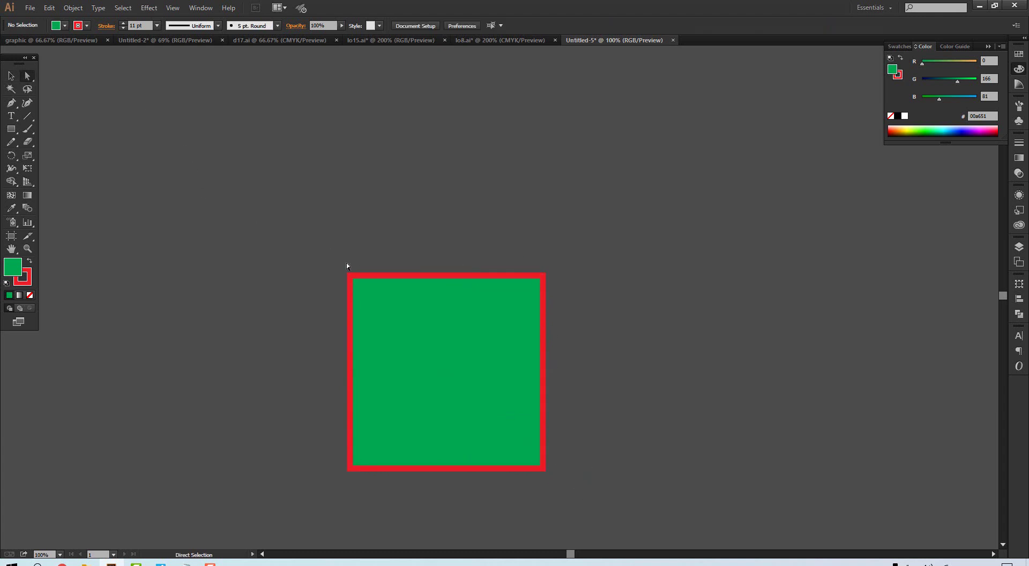
- Round the square's corners and drag anchors to stretch a tip up to the right
drag(364, 291, 521, 439)
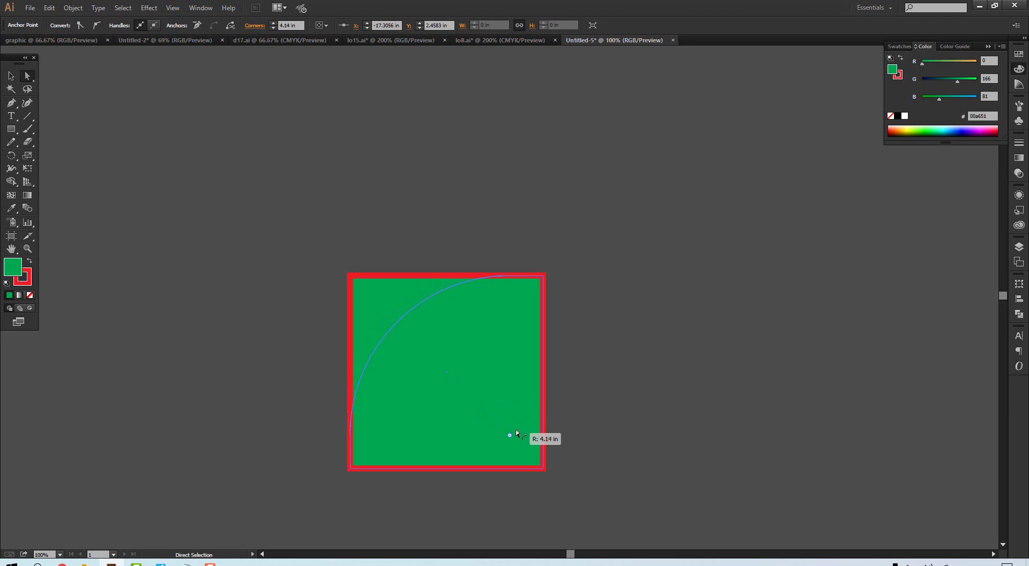
drag(521, 438, 524, 442)
click(593, 513)
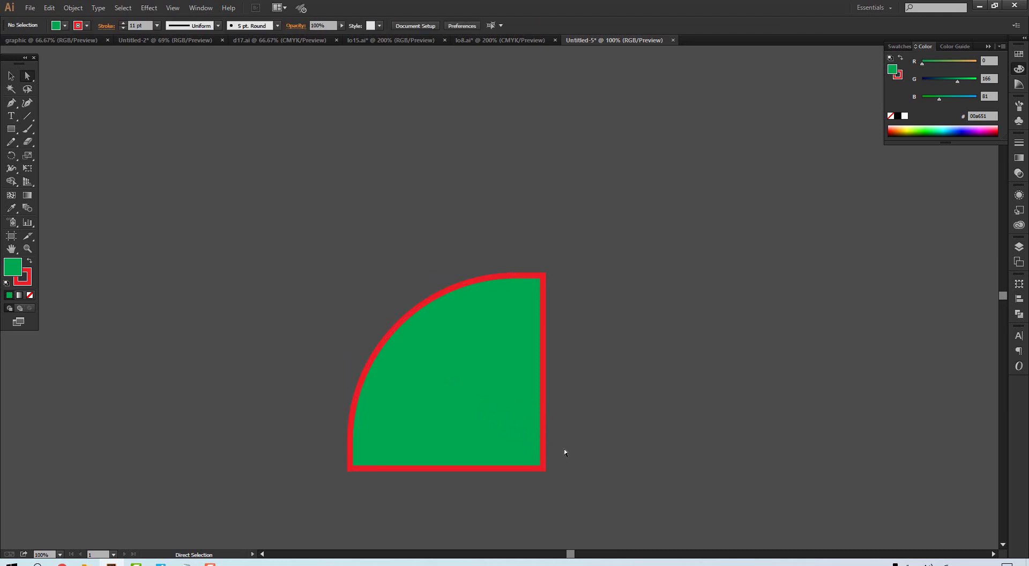
mouse_move(534, 477)
mouse_down()
mouse_move(495, 429)
mouse_move(432, 391)
mouse_move(403, 358)
mouse_move(378, 294)
mouse_up()
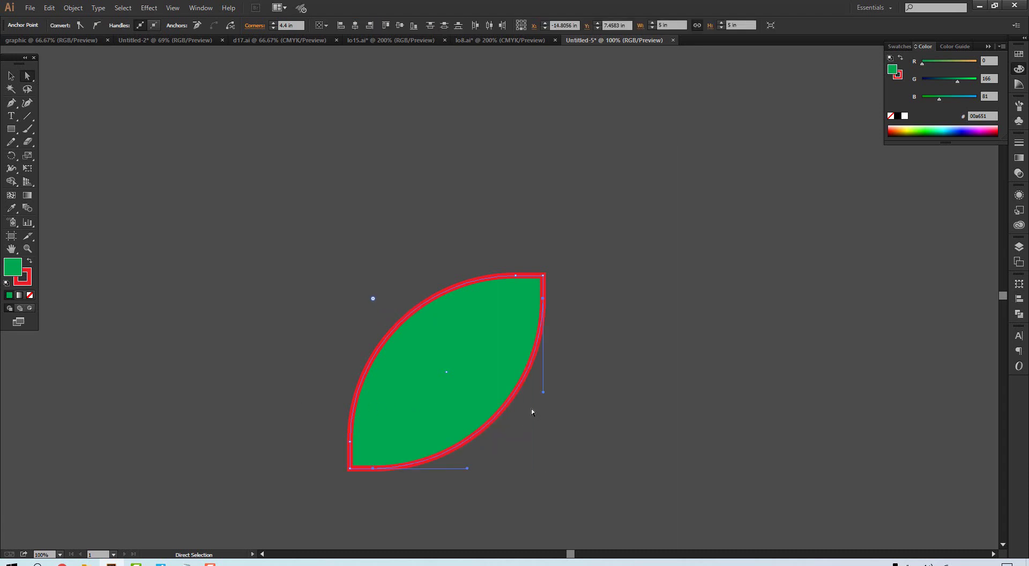
drag(543, 392, 532, 517)
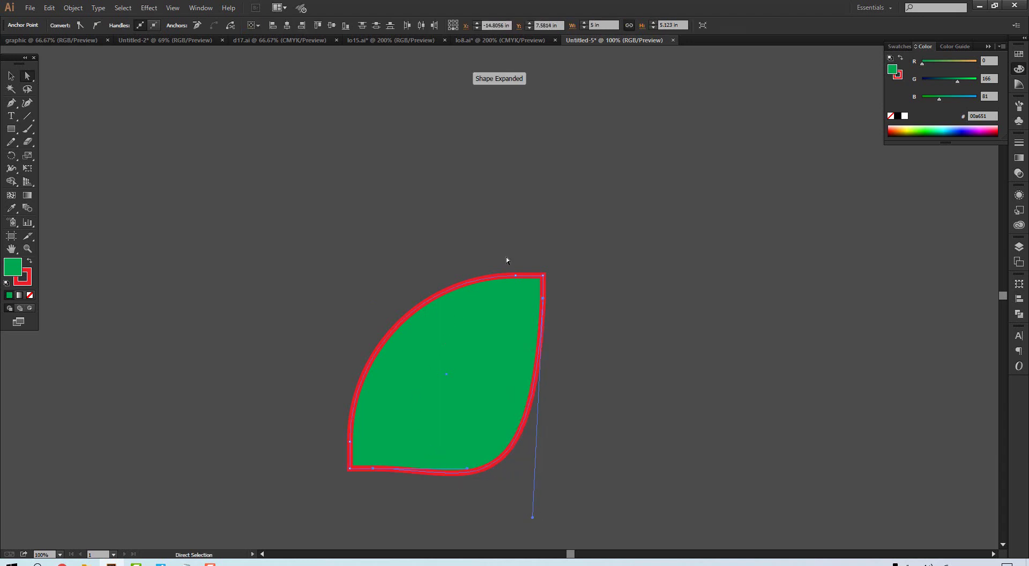
drag(513, 275, 362, 243)
mouse_move(344, 440)
mouse_down()
mouse_move(348, 426)
mouse_move(288, 300)
mouse_up()
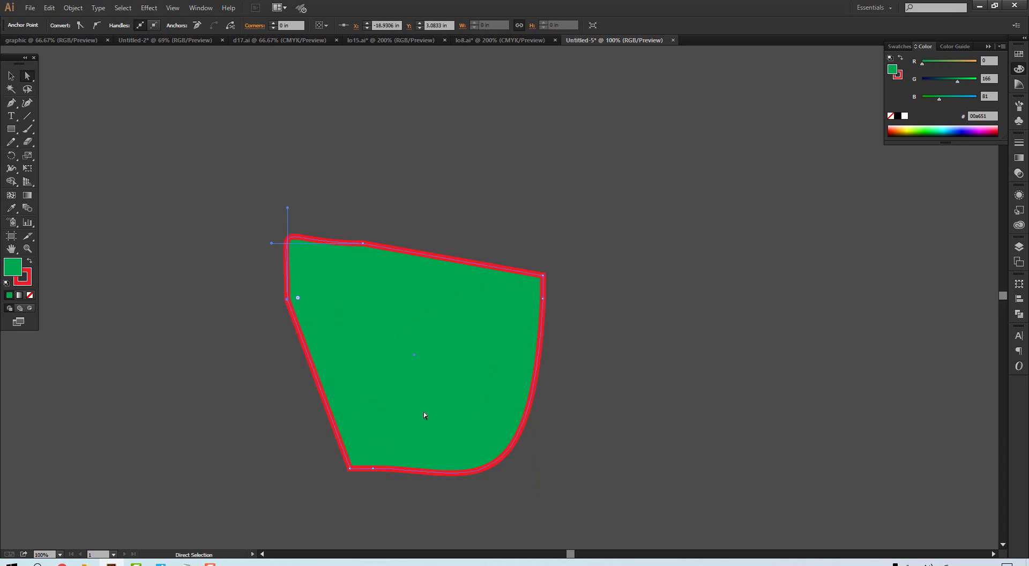
mouse_move(545, 276)
mouse_down()
mouse_move(632, 277)
mouse_move(702, 408)
mouse_move(744, 242)
mouse_move(670, 156)
mouse_move(590, 147)
mouse_up()
click(544, 299)
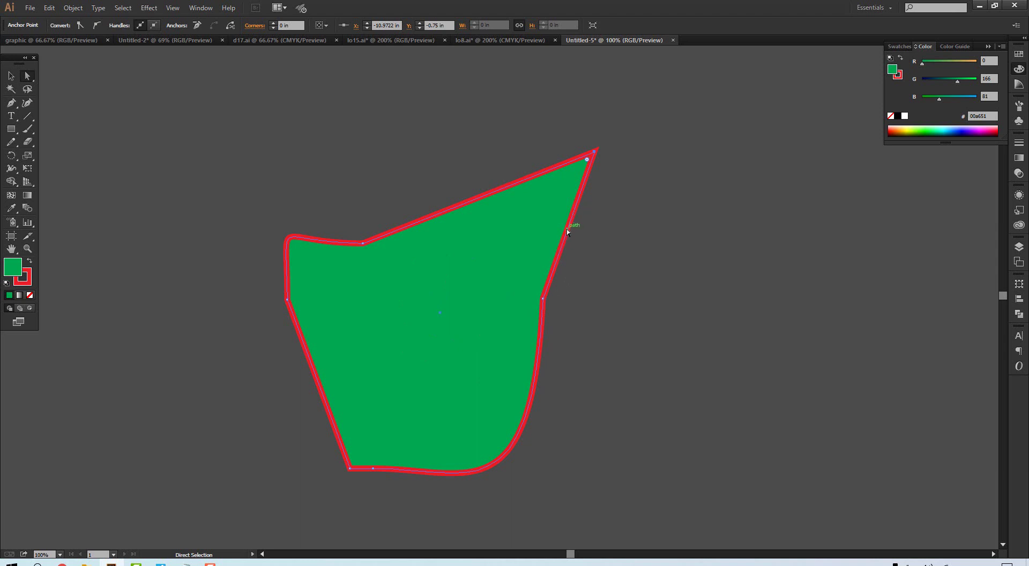
mouse_move(567, 231)
mouse_down()
mouse_move(791, 245)
mouse_move(742, 213)
mouse_up()
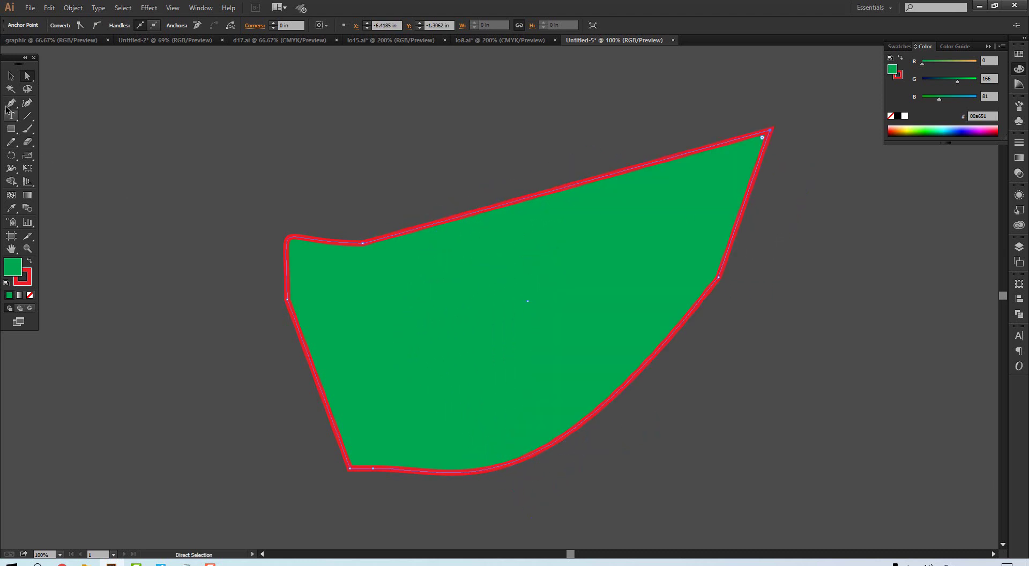
- Move the shape up-left and pull the top-right point inward to cut a notch
click(10, 76)
click(217, 195)
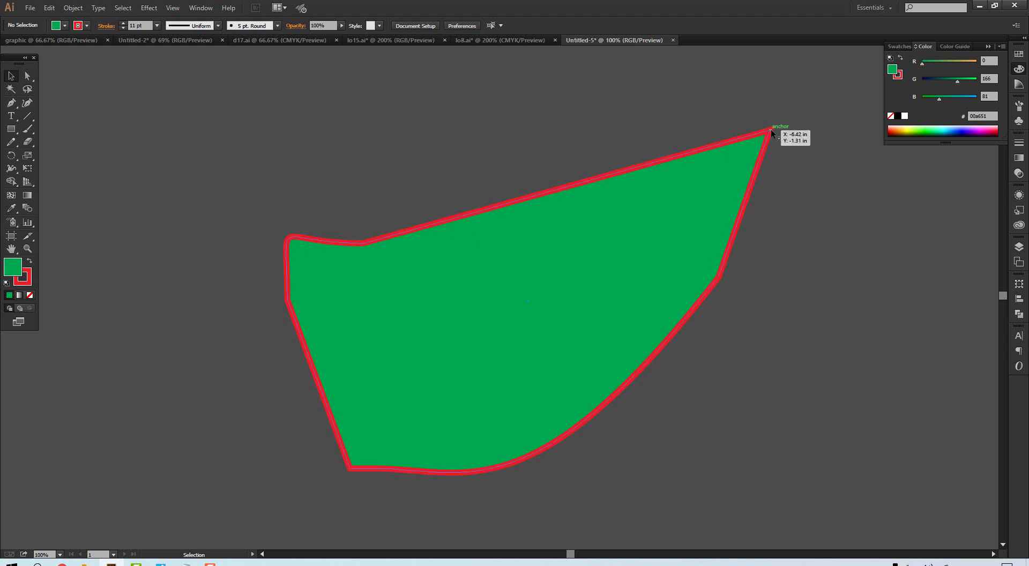
drag(771, 132, 516, 189)
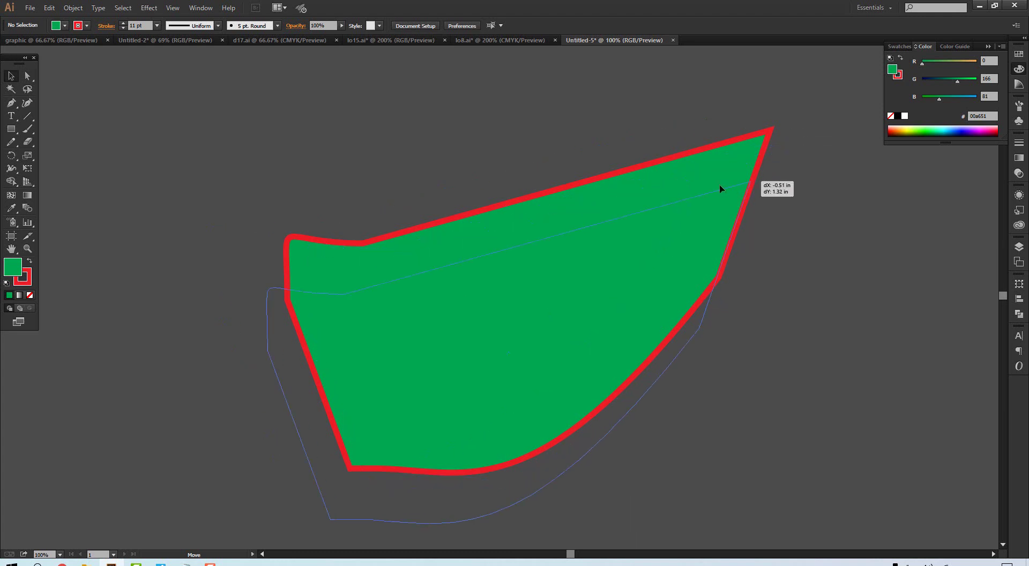
drag(735, 122, 748, 144)
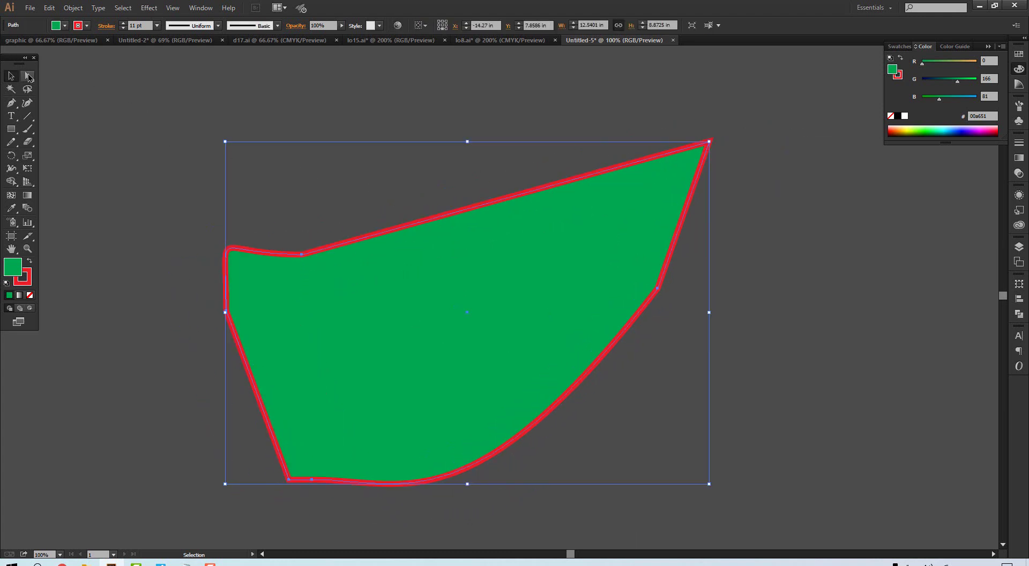
click(27, 75)
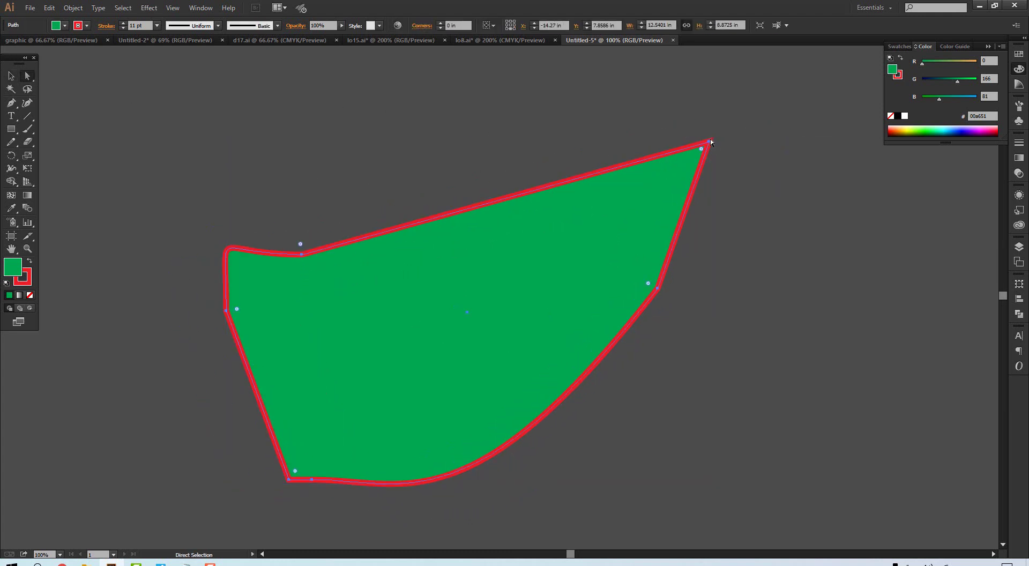
drag(710, 144, 712, 130)
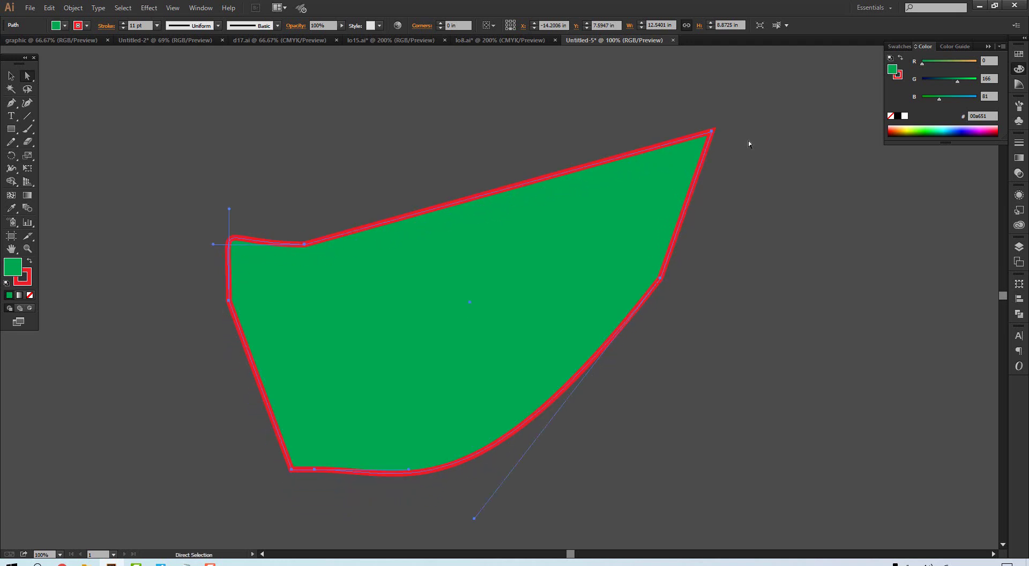
click(749, 140)
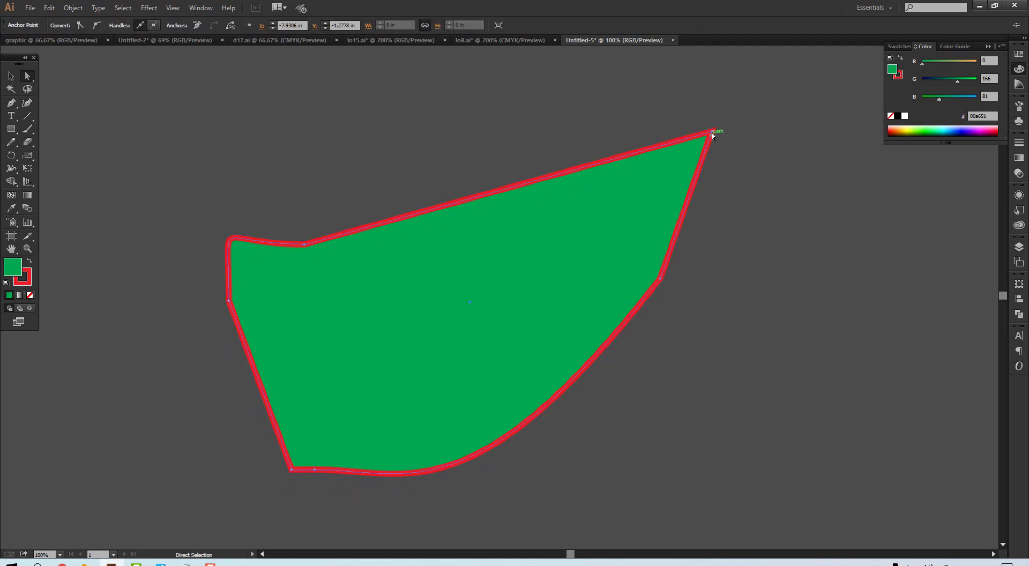
mouse_move(711, 132)
mouse_down()
mouse_move(741, 203)
mouse_move(381, 366)
mouse_move(349, 404)
mouse_up()
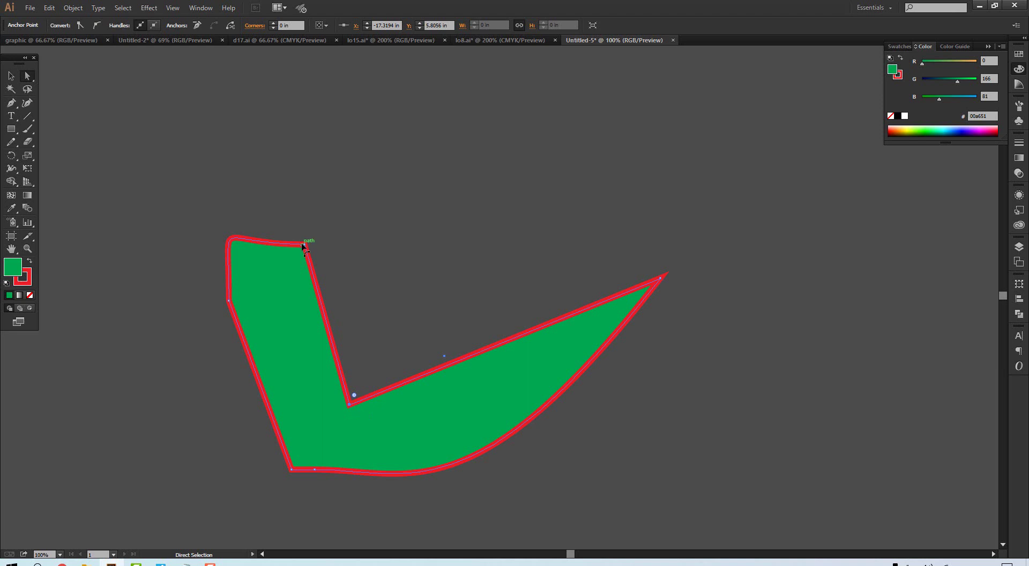
- Drag anchors and curves to reshape the shape into a notched leaf
drag(303, 244, 480, 162)
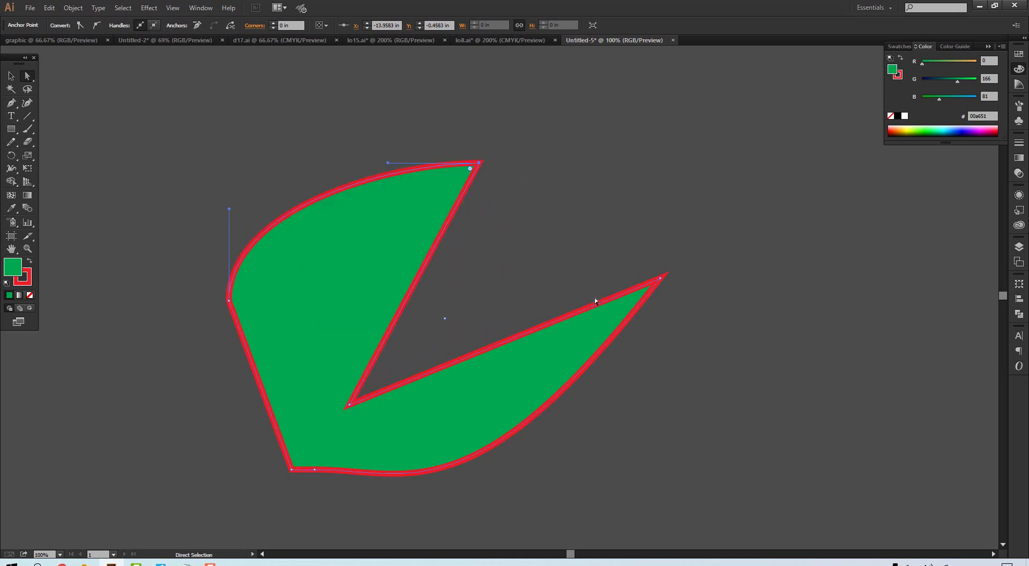
drag(663, 279, 636, 209)
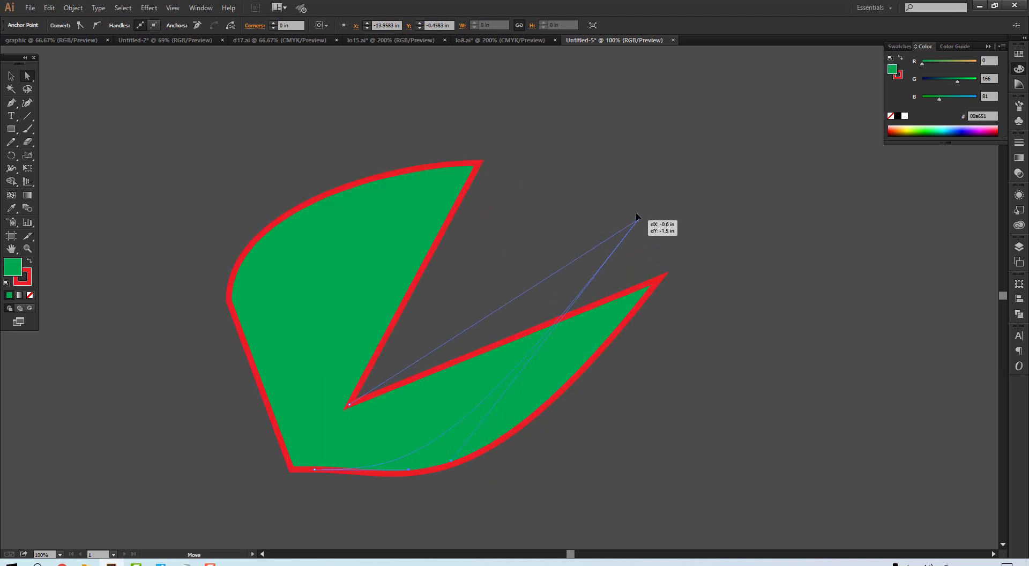
mouse_move(602, 298)
mouse_down()
mouse_move(444, 452)
mouse_move(534, 541)
mouse_up()
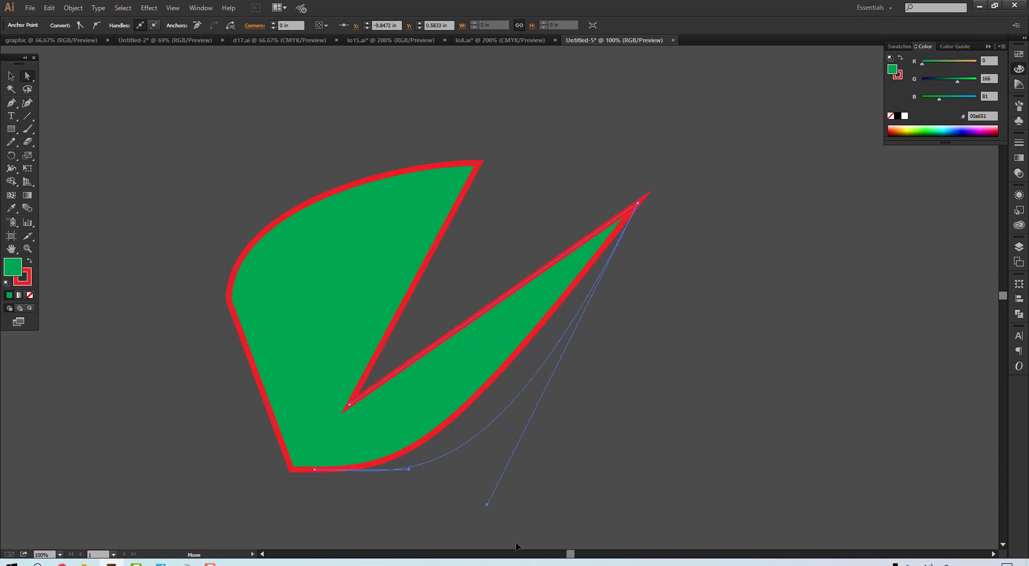
drag(230, 241, 294, 196)
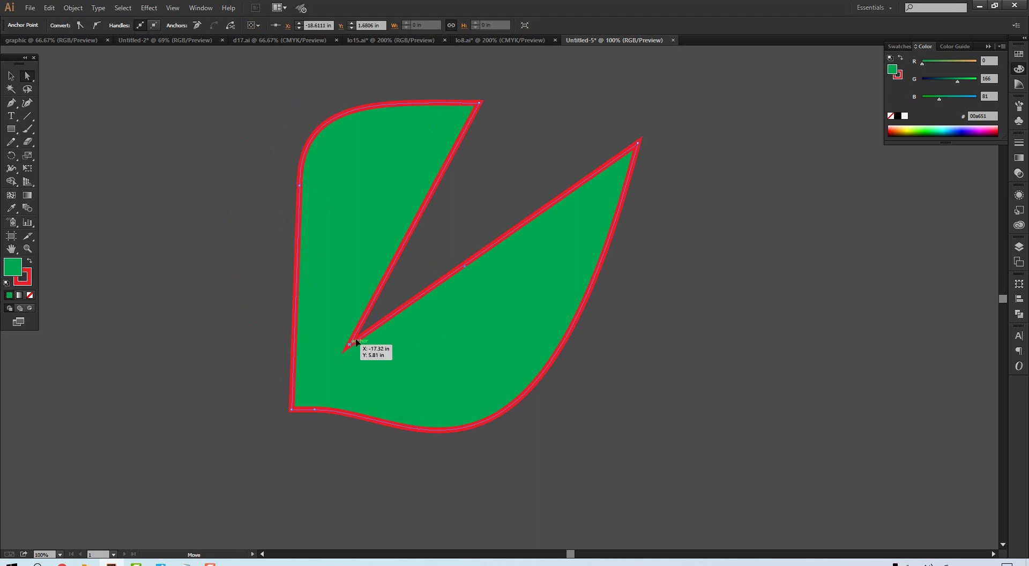
drag(352, 340, 410, 243)
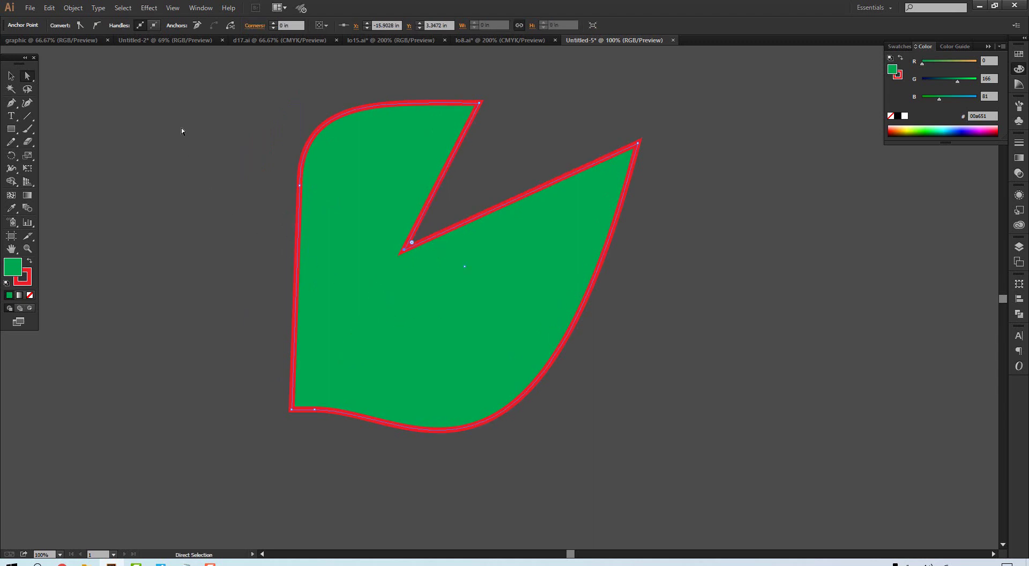
- Select the leaf shape and delete it
key(v)
drag(306, 159, 179, 80)
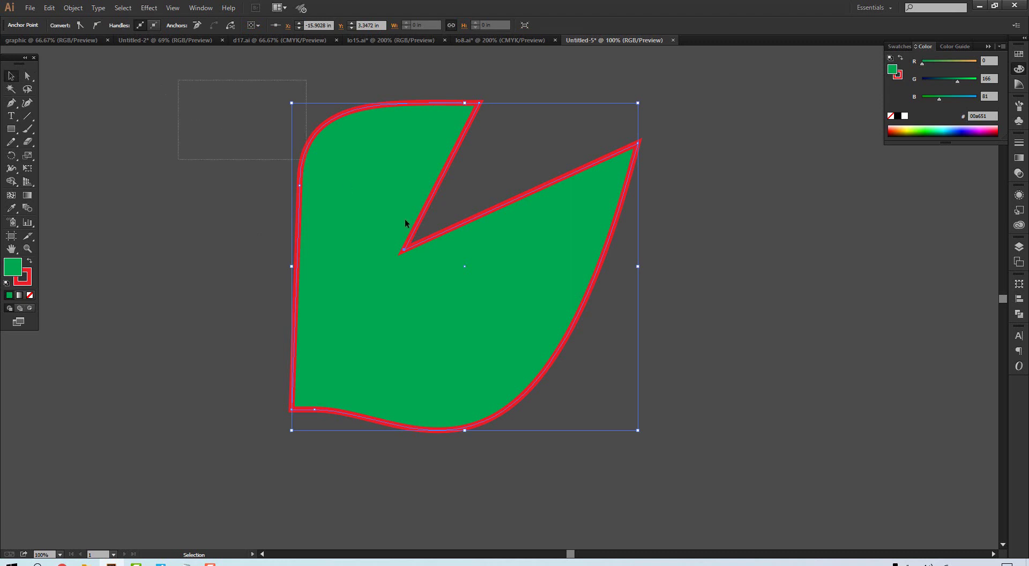
key(Delete)
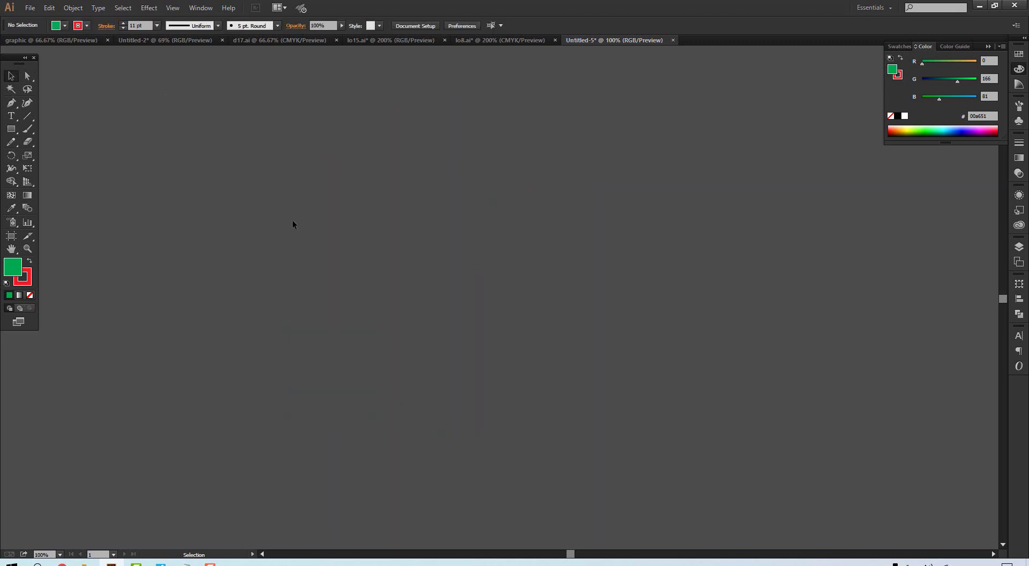
- Draw a small rectangle on the left and a larger square near the canvas centre
click(10, 129)
drag(191, 217, 277, 317)
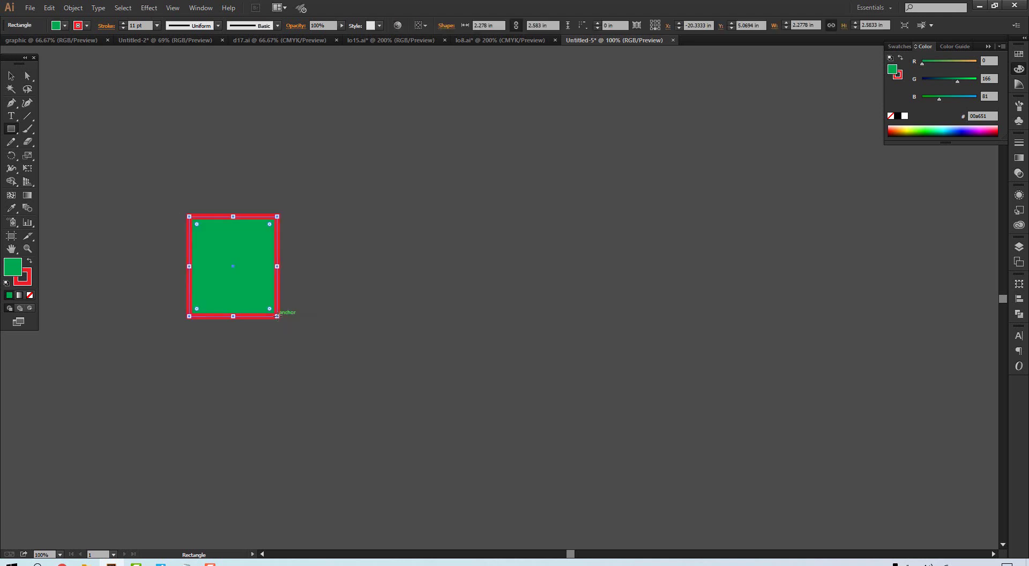
mouse_move(424, 205)
mouse_down()
mouse_move(505, 277)
mouse_move(496, 277)
mouse_up()
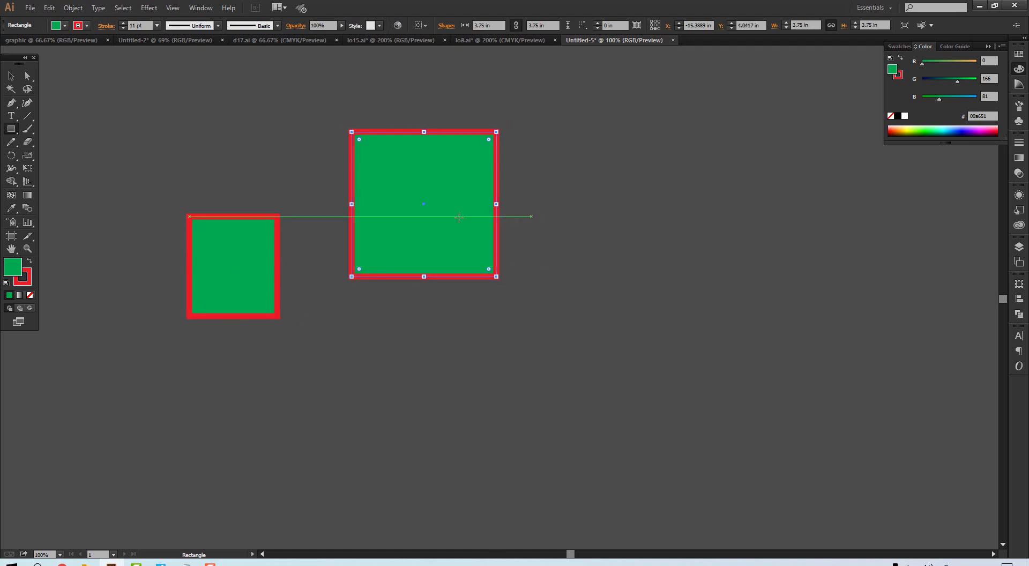
- Delete the small rectangle and move the large square to the lower left
click(11, 75)
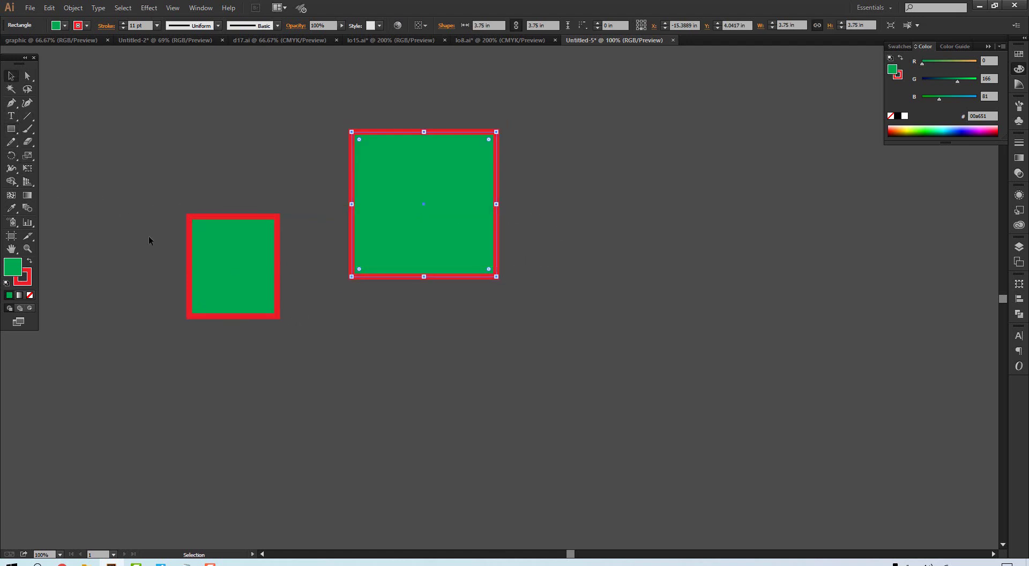
drag(229, 249, 140, 146)
key(Delete)
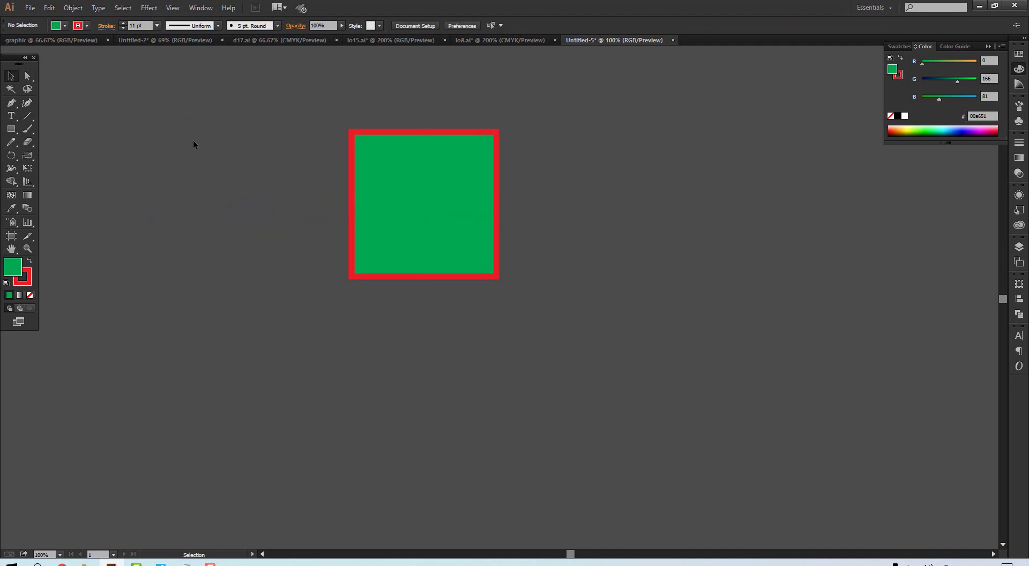
drag(434, 210, 255, 383)
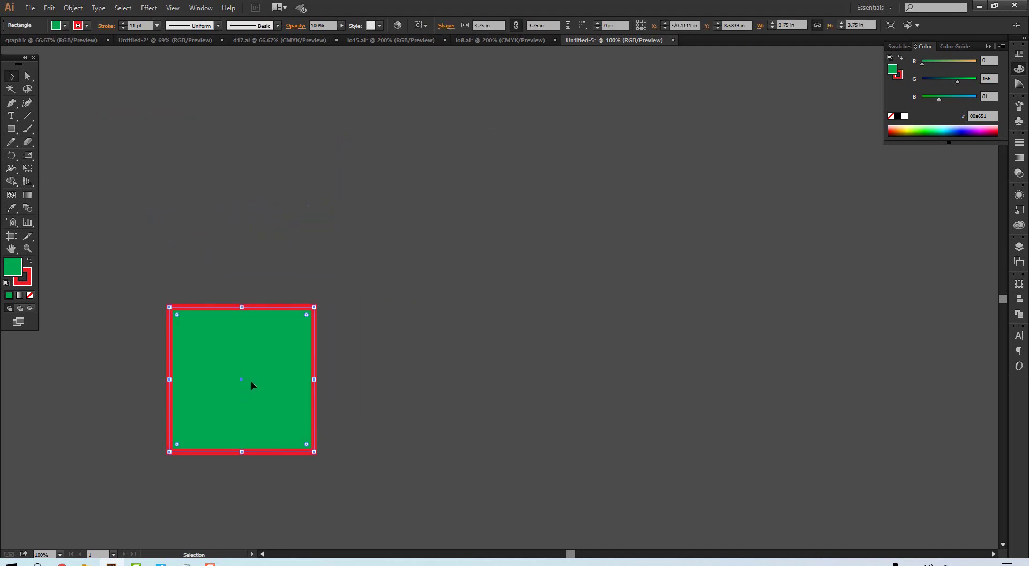
- Duplicate the square straight above itself, then undo a trial move of the bottom square
drag(251, 382, 255, 234)
key(shift)
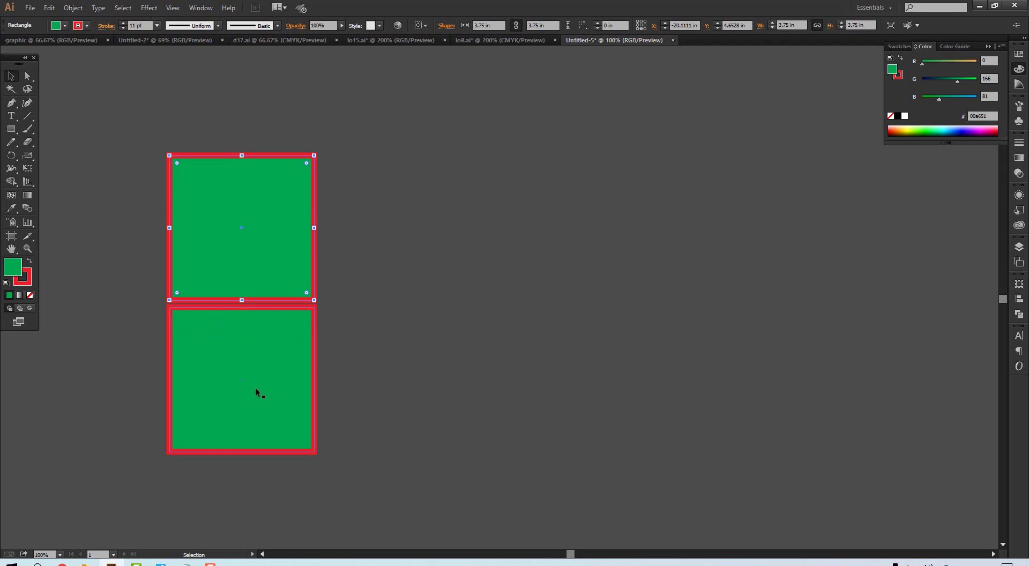
drag(263, 388, 406, 389)
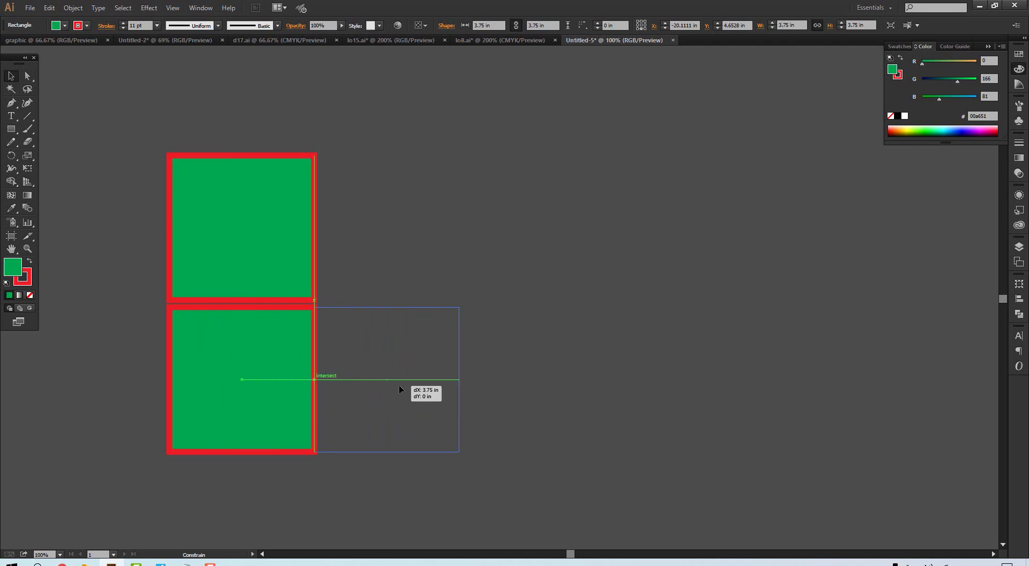
drag(406, 388, 399, 388)
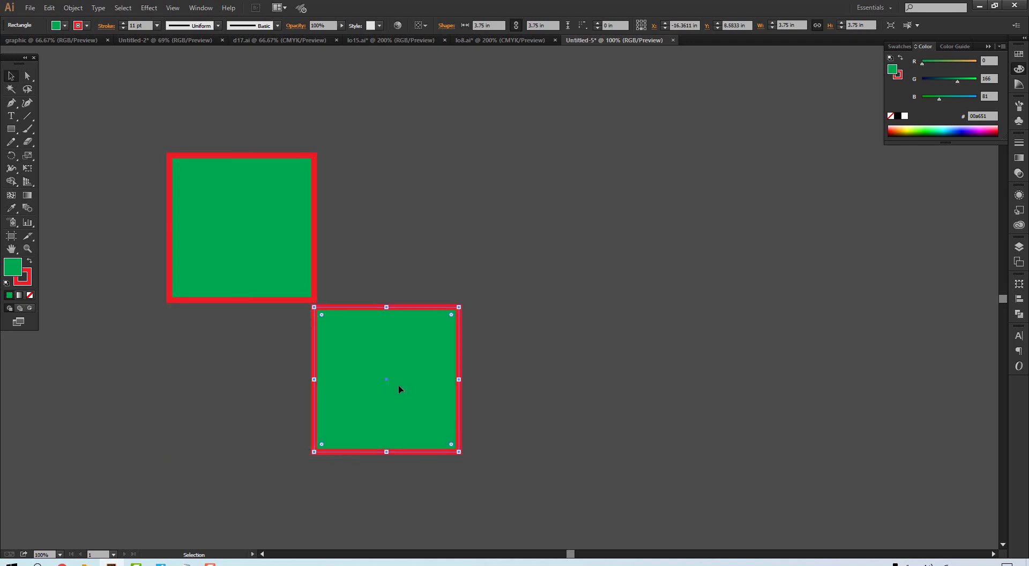
key(a)
key(ctrl+z)
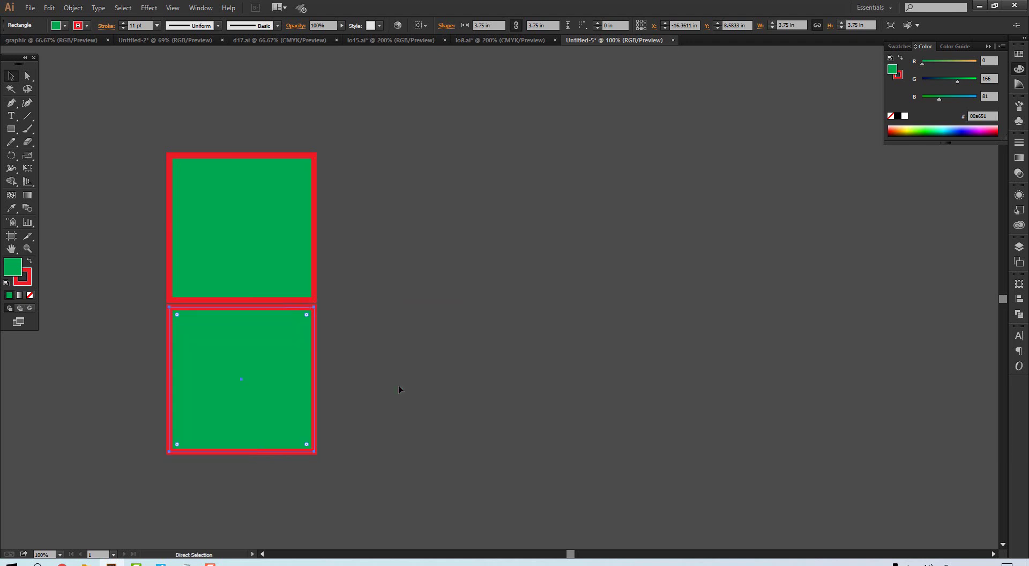
key(ctrl)
- Copy the bottom square to the right and snap it beside the bottom-left square
click(287, 403)
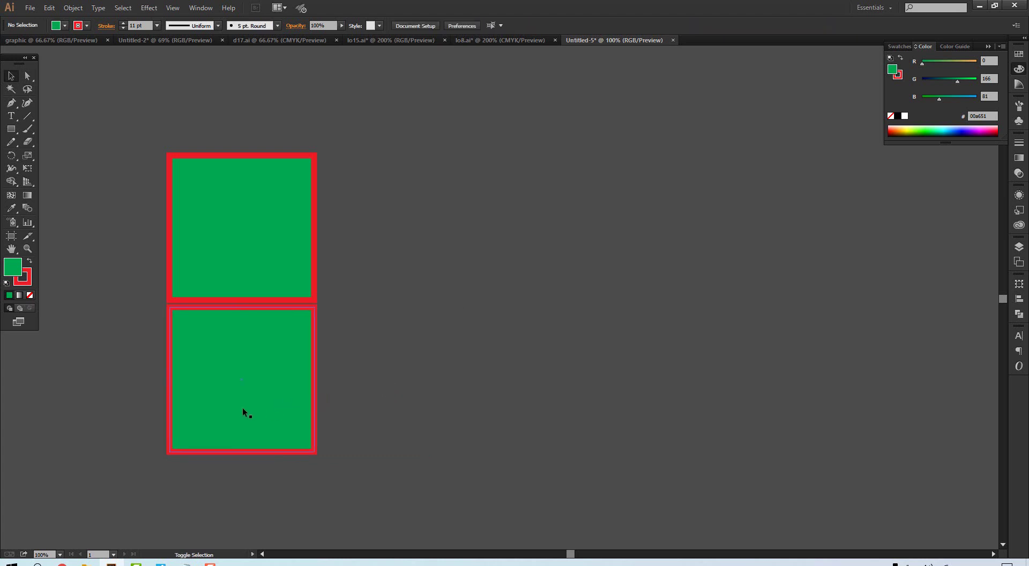
drag(253, 413, 388, 412)
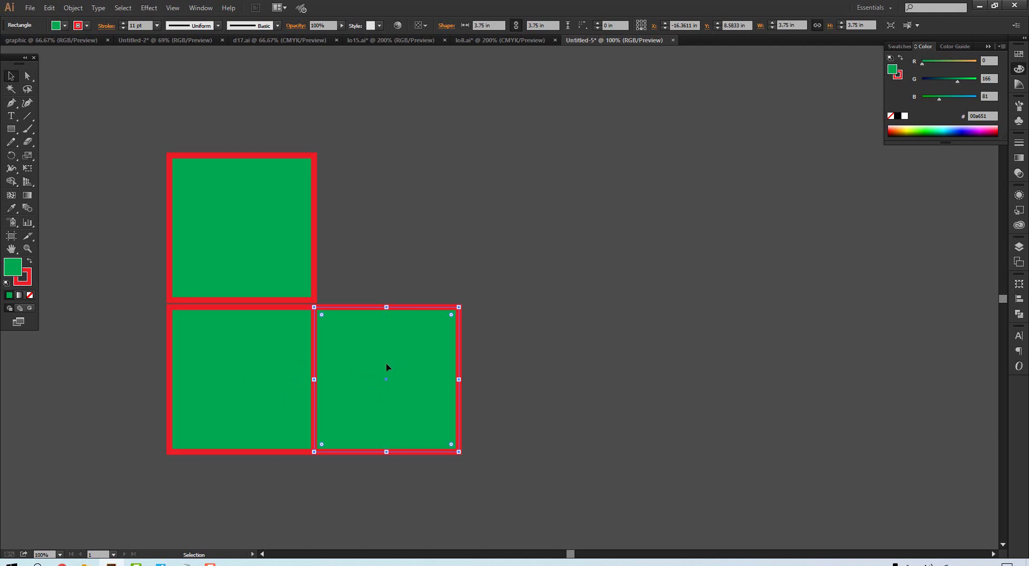
mouse_move(385, 363)
mouse_down()
mouse_move(271, 387)
mouse_move(346, 340)
mouse_move(630, 336)
mouse_move(631, 274)
mouse_move(637, 326)
mouse_move(683, 380)
mouse_move(367, 384)
mouse_up()
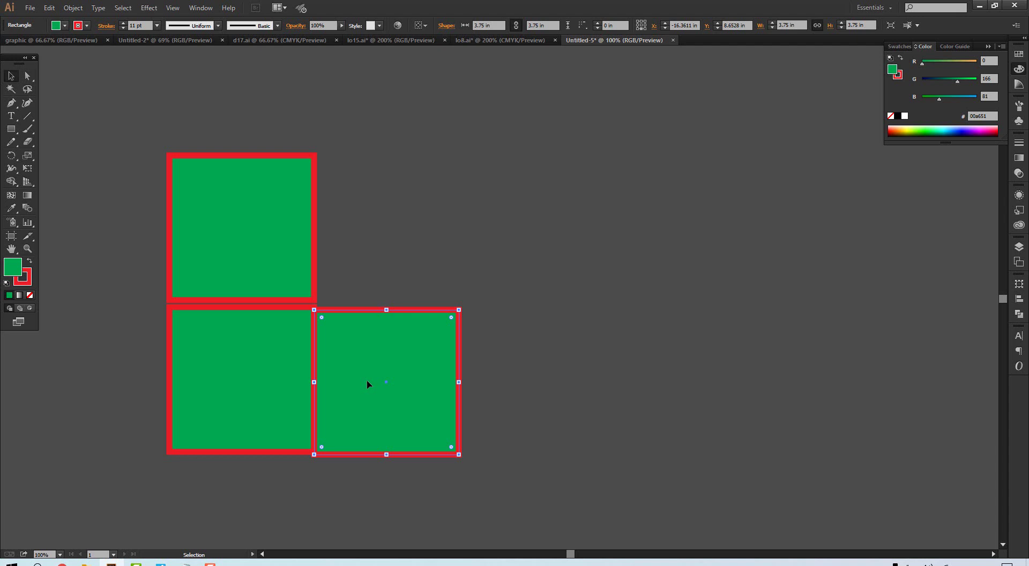
- Skew the top square's upper corners right and the right square's right corners upward into parallelograms
click(90, 108)
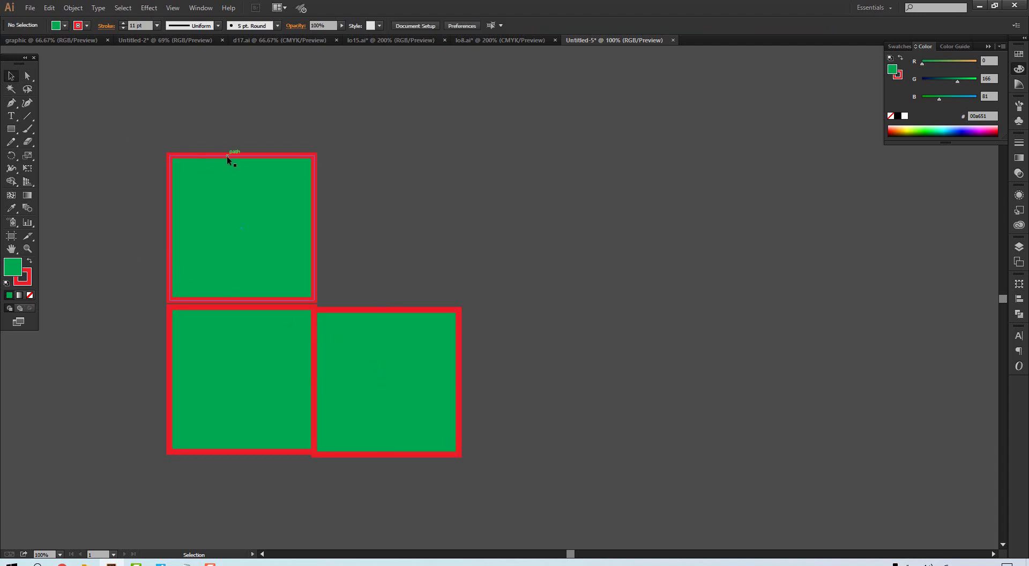
click(28, 75)
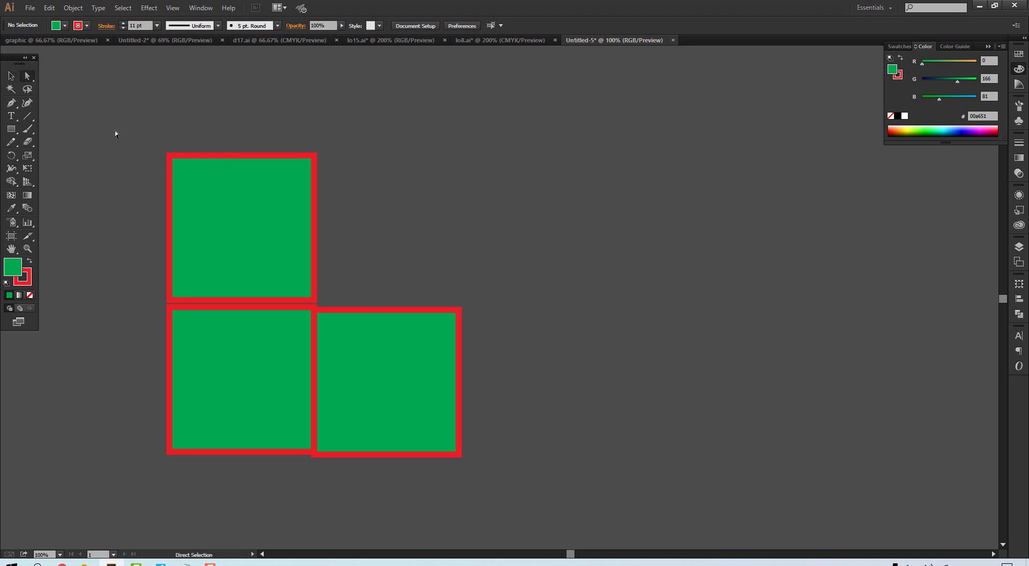
click(169, 169)
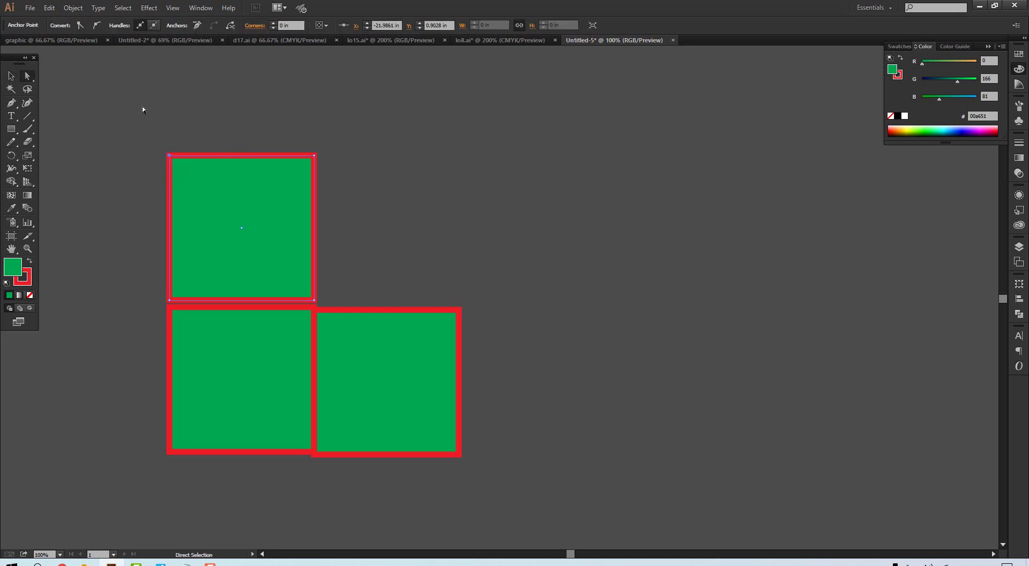
click(145, 121)
drag(243, 152, 330, 166)
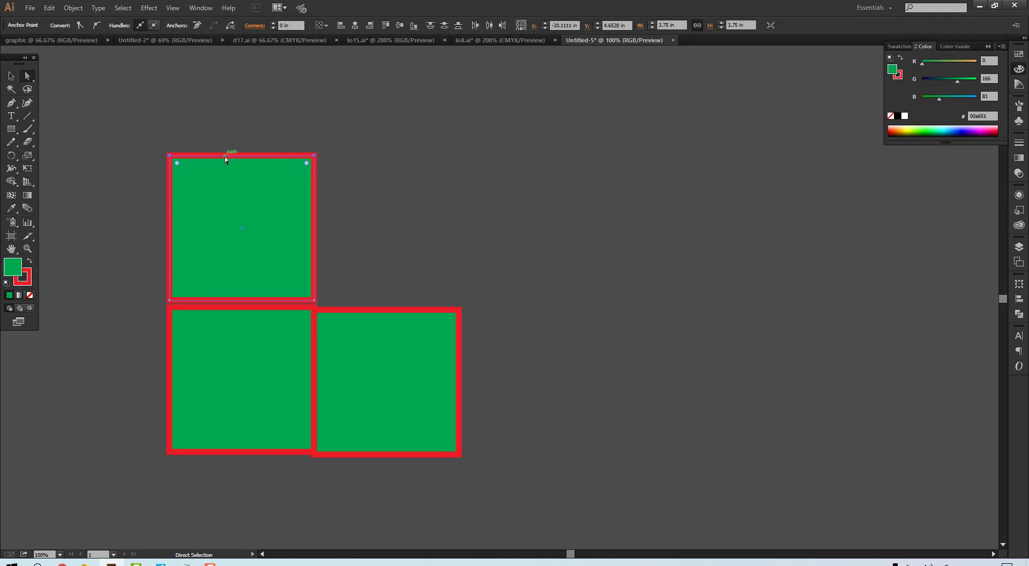
drag(224, 157, 390, 147)
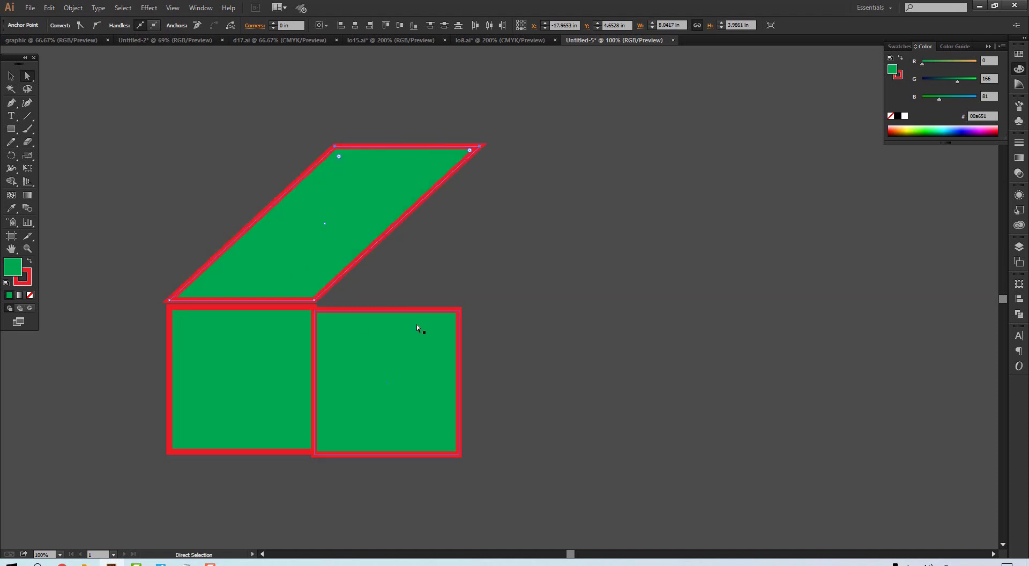
drag(475, 288, 455, 476)
drag(458, 410, 484, 236)
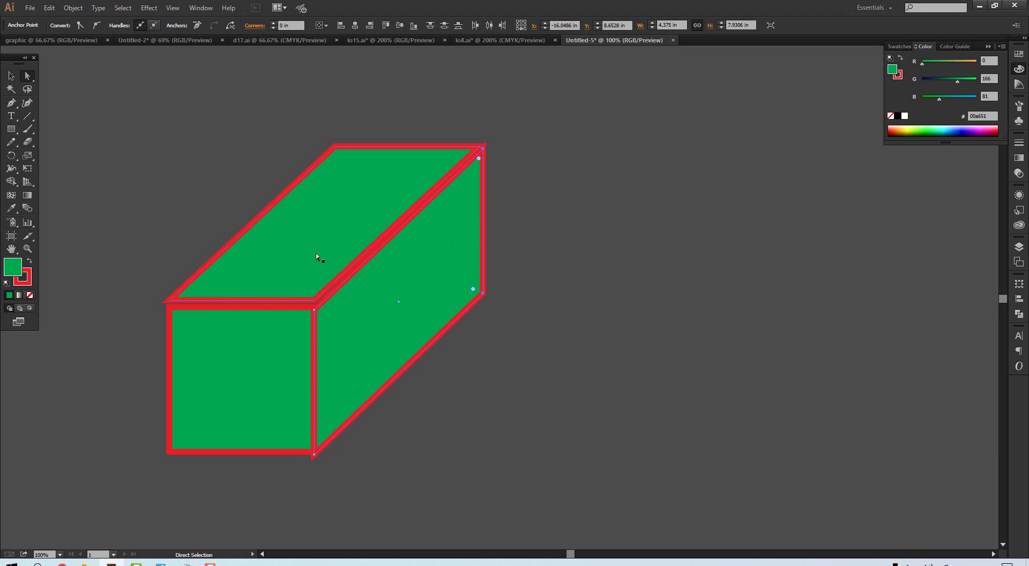
- Draw a small ellipse on the top face, two on the side face and a wider one on the front
click(11, 132)
drag(12, 132, 44, 144)
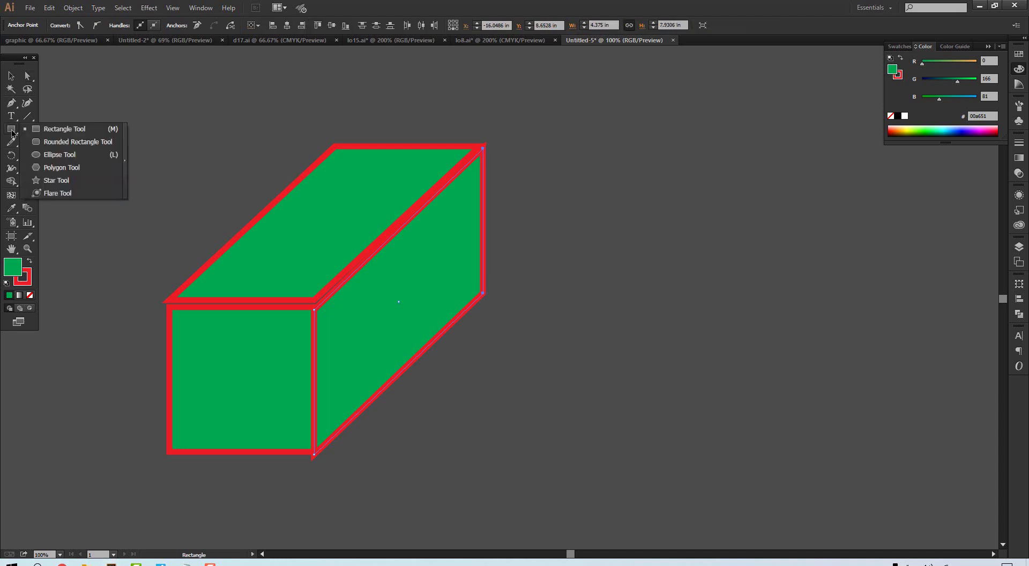
click(46, 154)
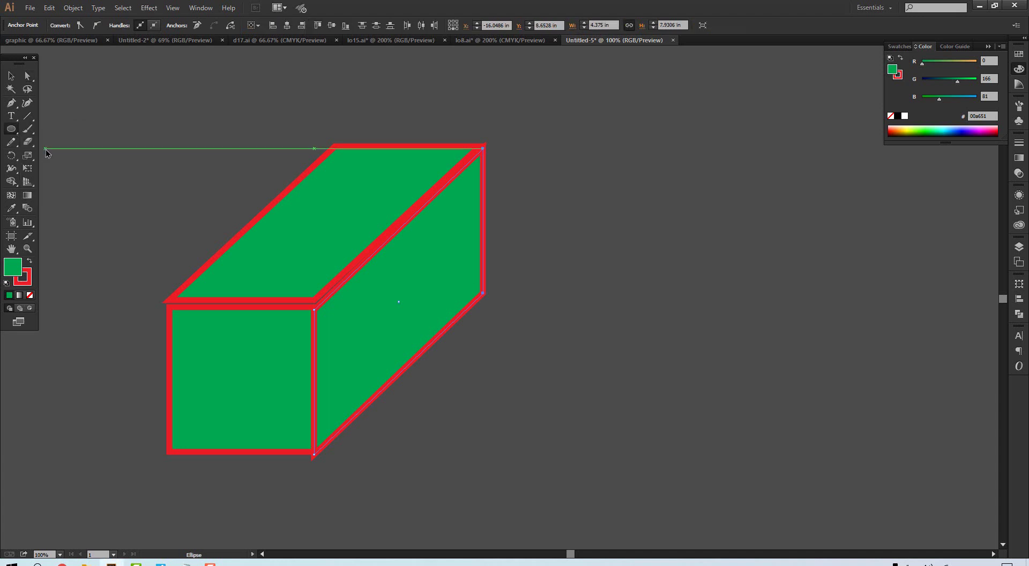
drag(315, 219, 349, 242)
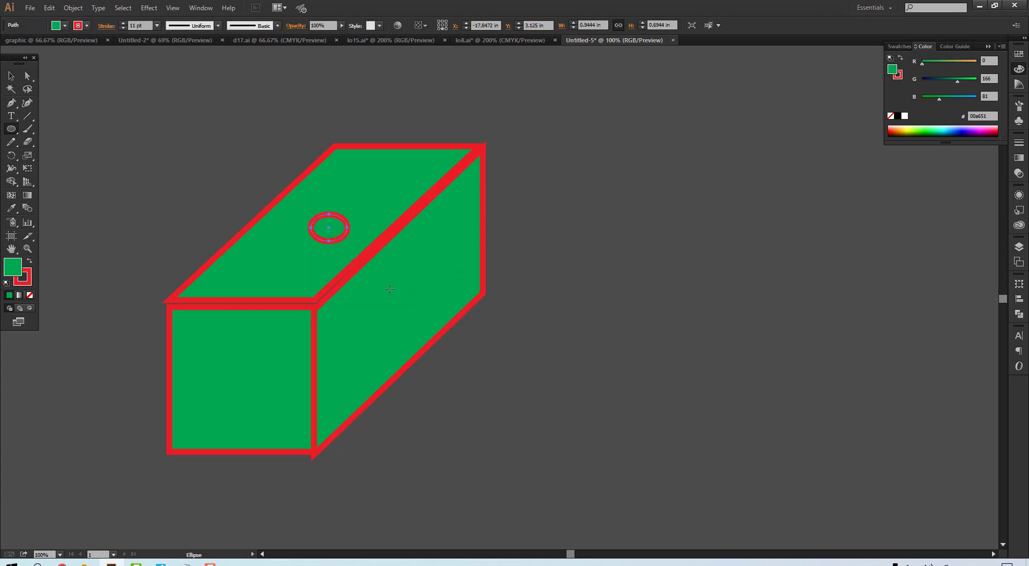
drag(359, 307, 391, 347)
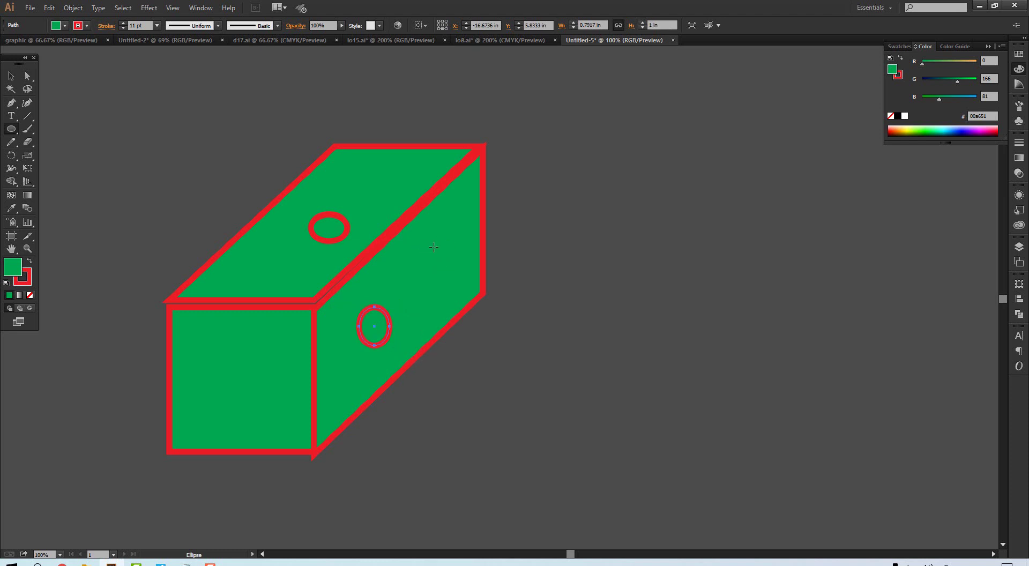
drag(434, 248, 464, 281)
drag(212, 359, 277, 405)
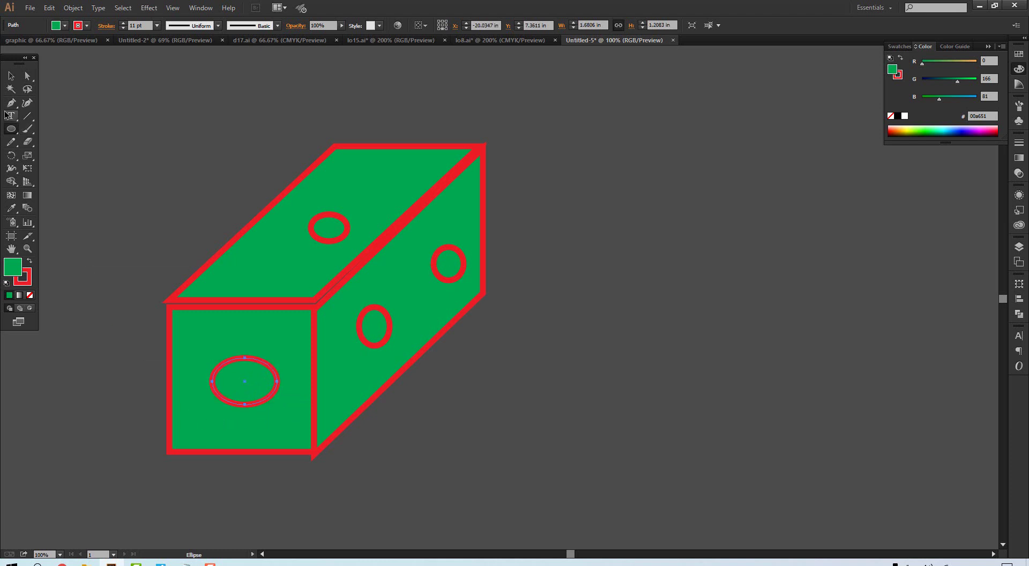
click(11, 75)
click(258, 156)
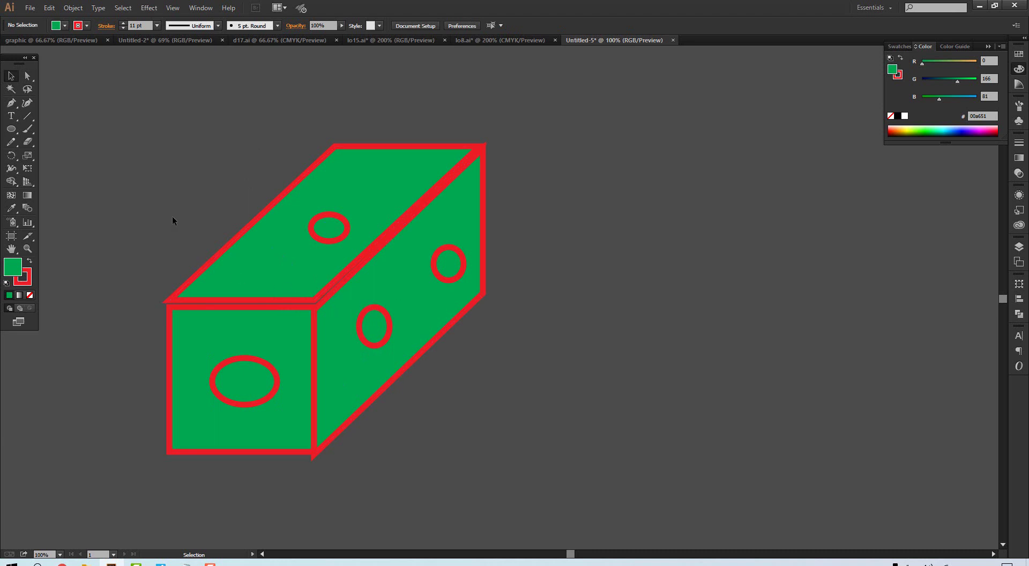
- Select all box shapes and set their stroke to None
drag(146, 187, 364, 342)
drag(387, 376, 521, 474)
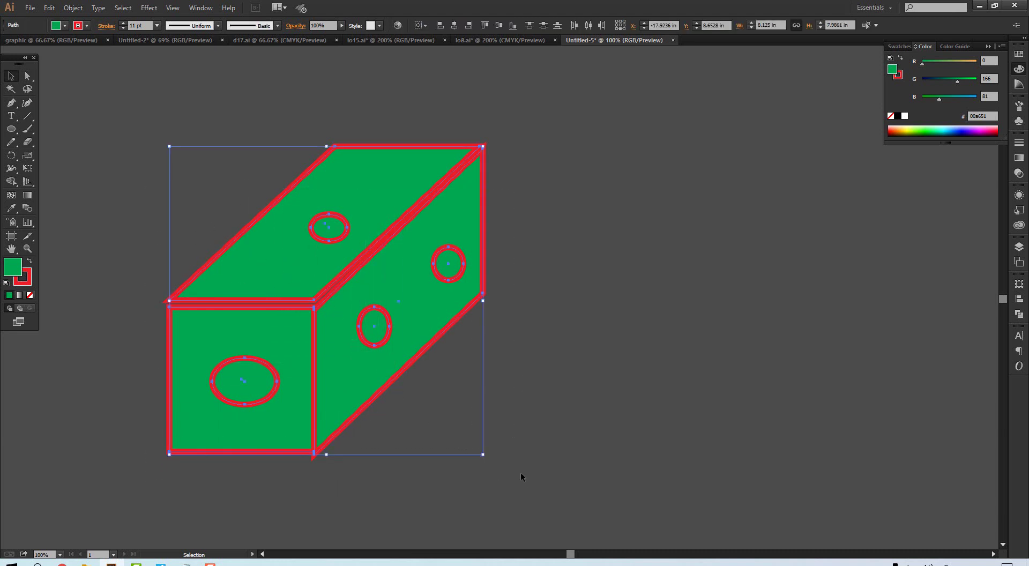
click(64, 26)
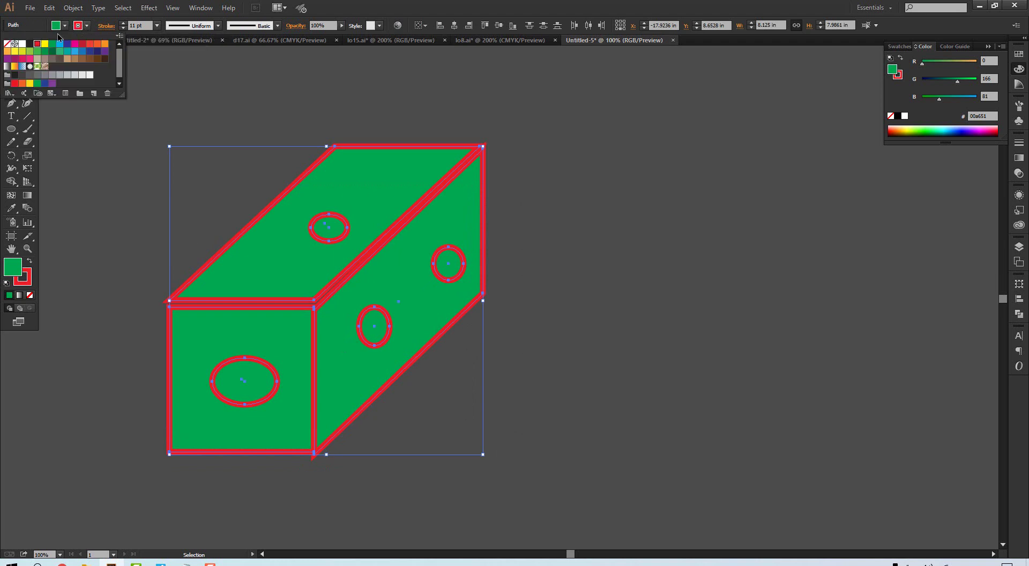
click(7, 44)
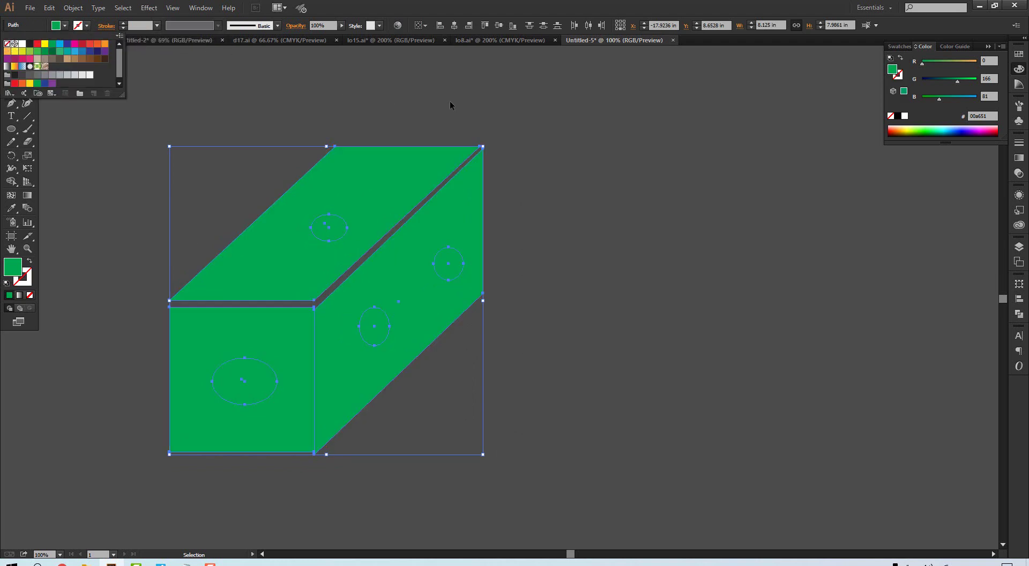
click(524, 145)
click(524, 145)
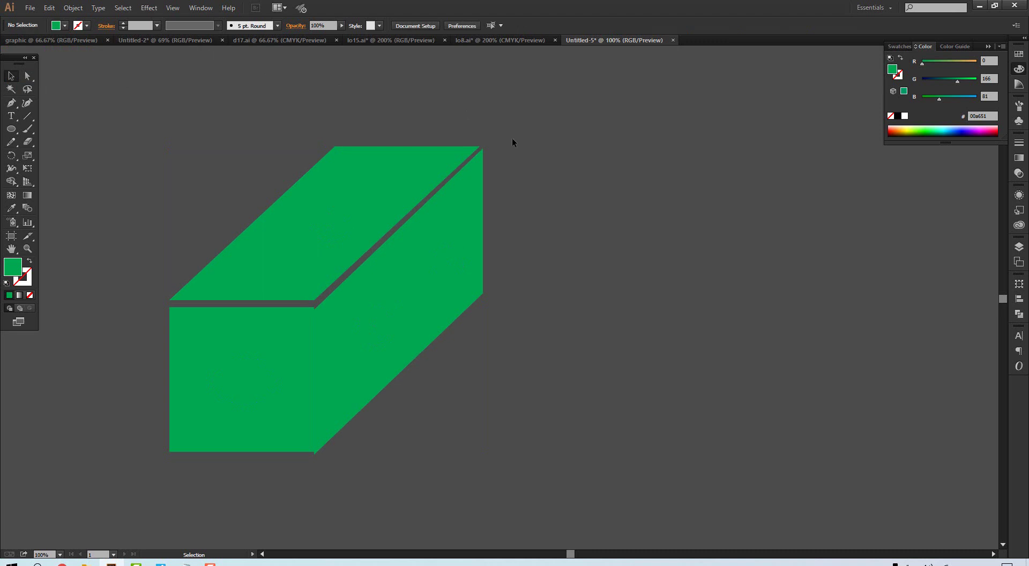
- Fill the lower ellipse on the side face with yellow
click(368, 328)
click(364, 320)
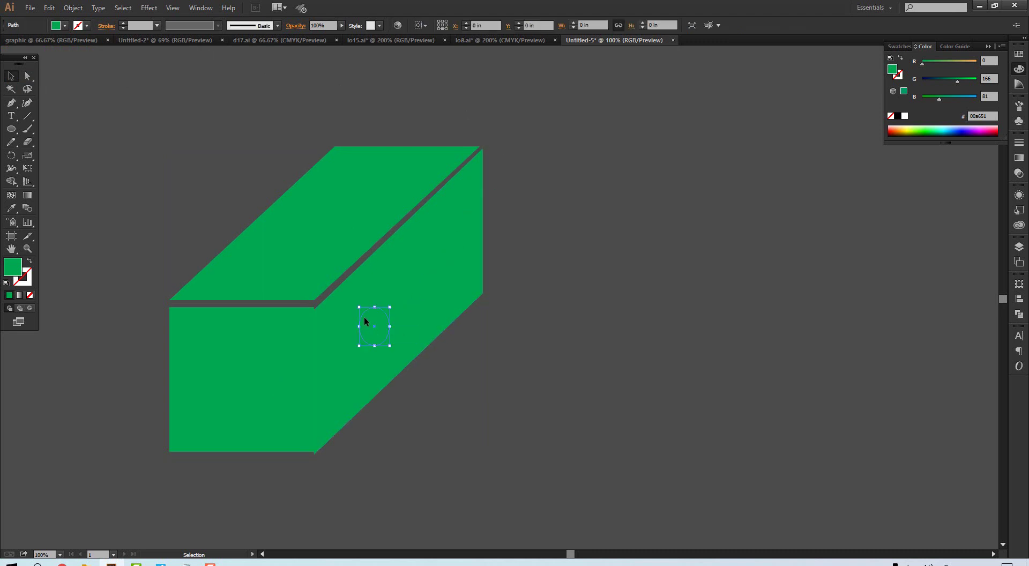
click(64, 27)
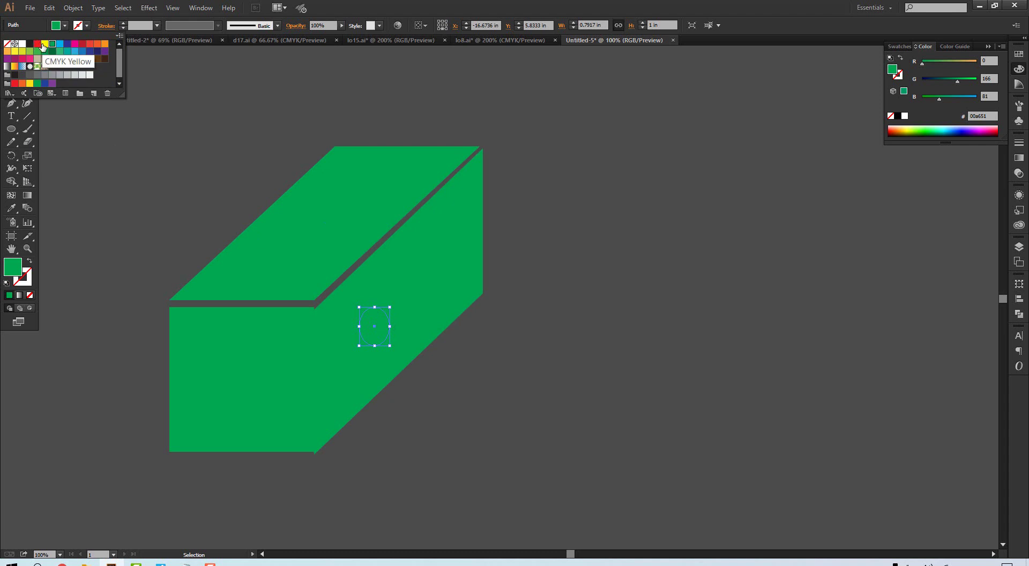
click(219, 107)
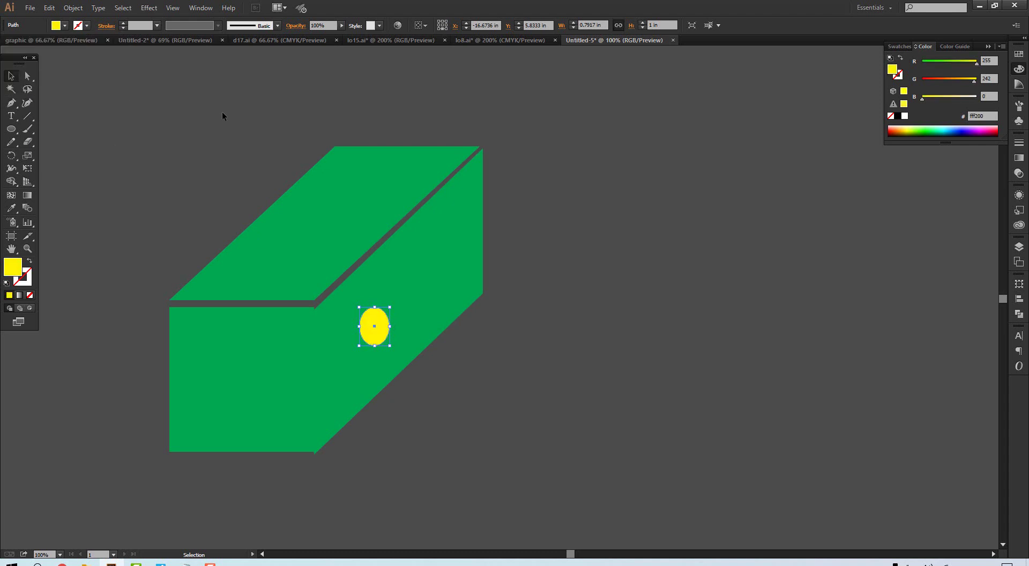
click(222, 111)
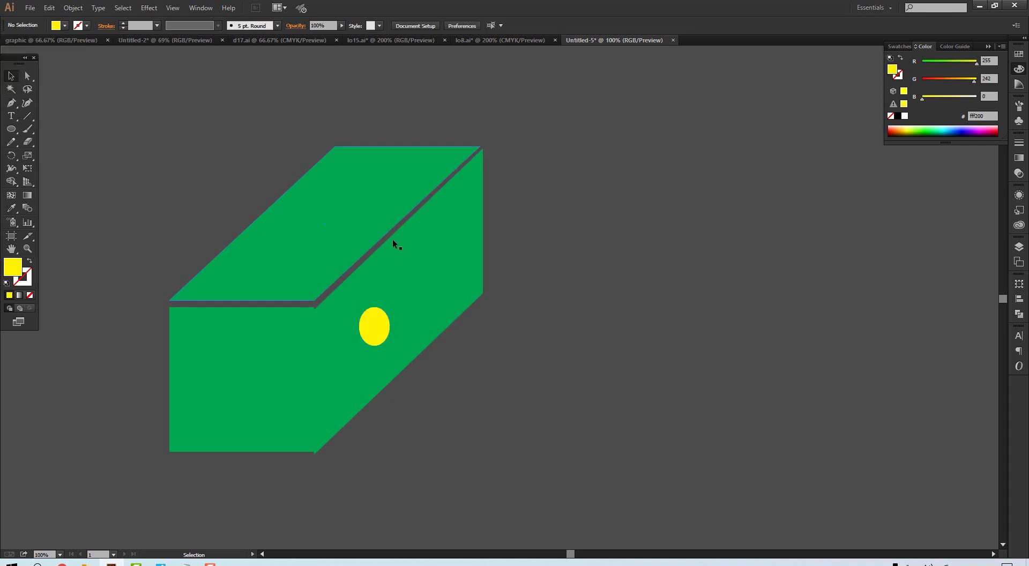
- Fill the upper side-face spot red and the top-face spot light blue
click(445, 271)
click(65, 26)
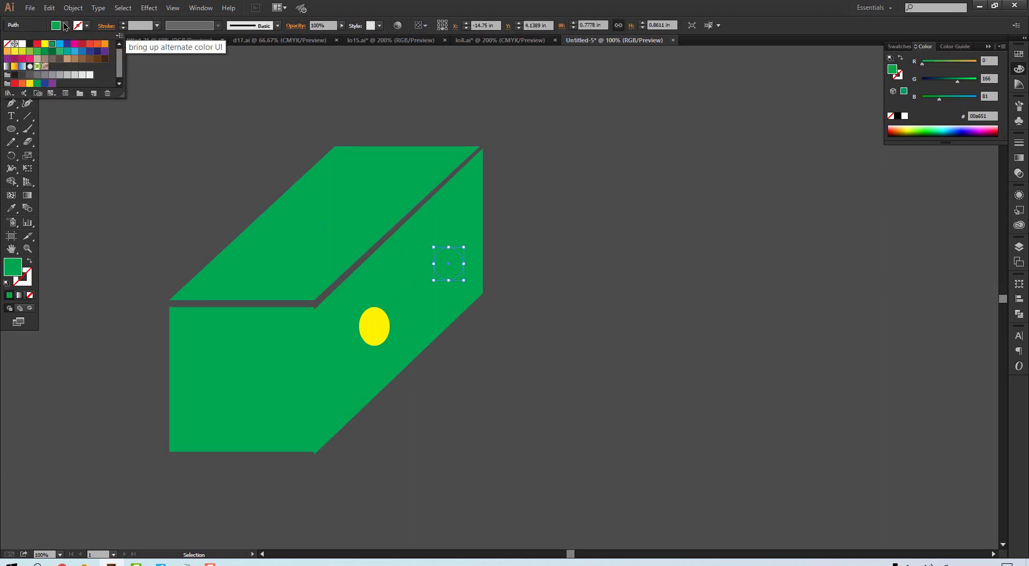
click(82, 44)
click(590, 228)
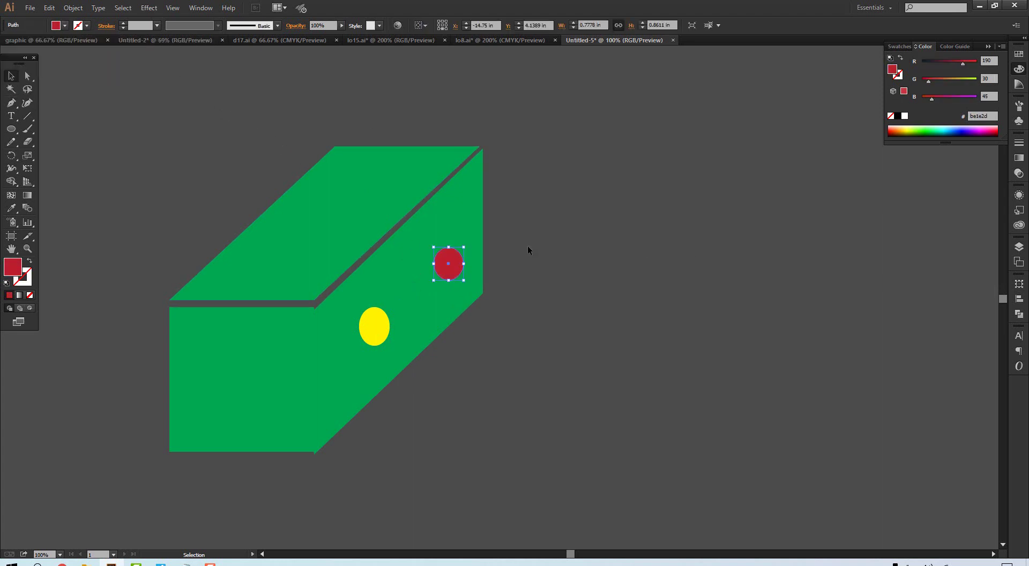
click(325, 234)
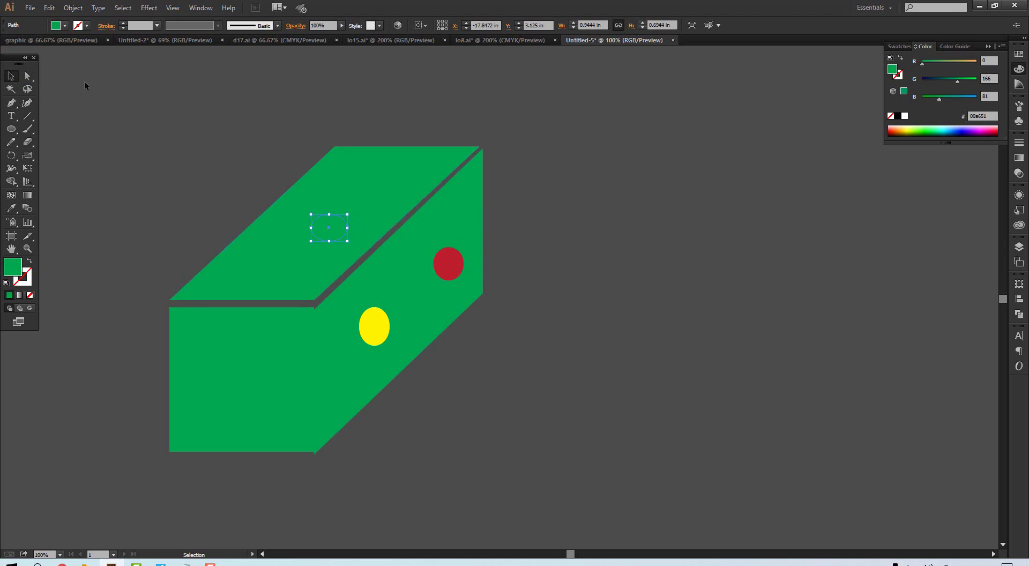
click(65, 26)
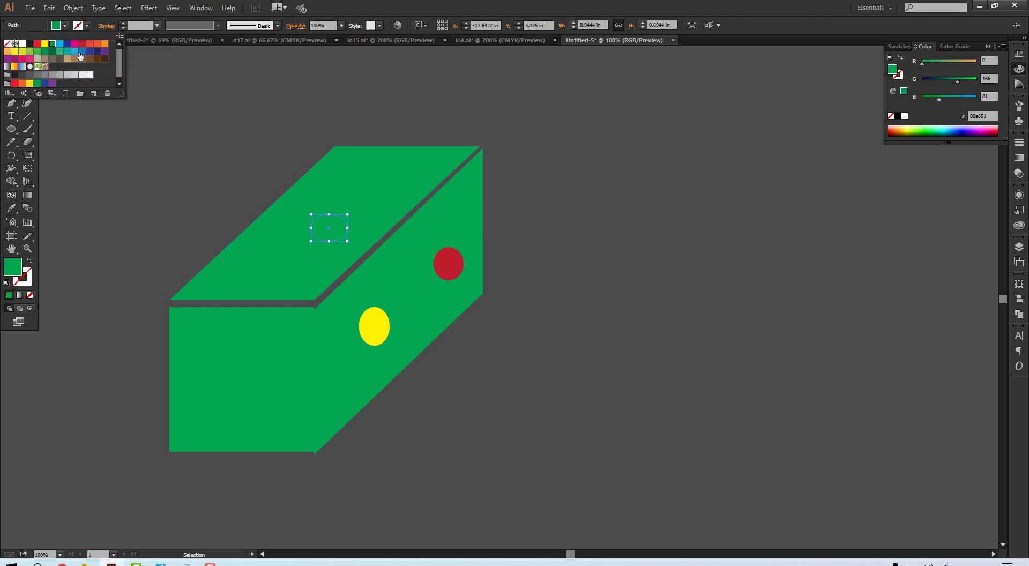
click(75, 51)
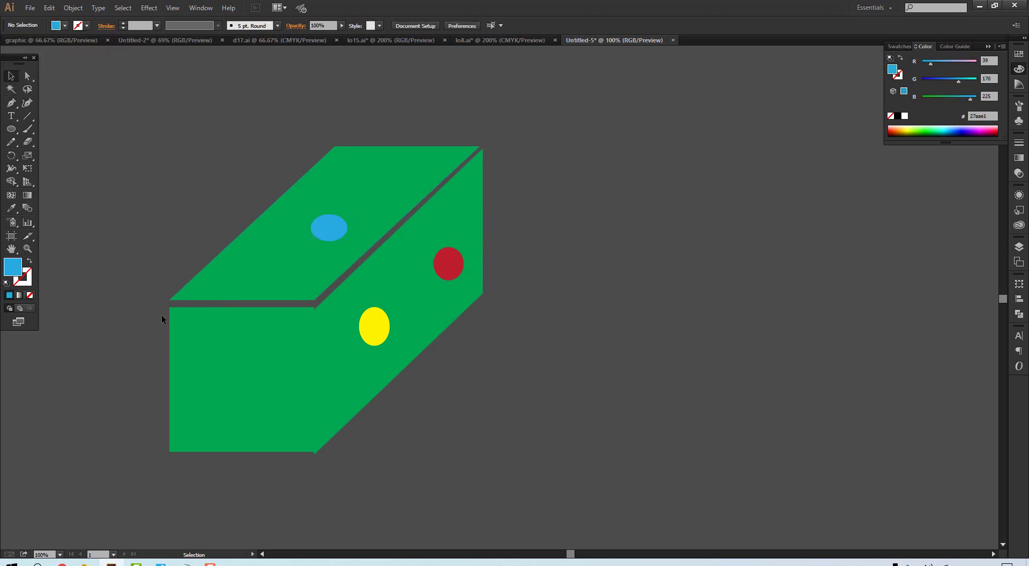
- Fill the front-face ellipse yellow and move the top face down onto the side face
click(243, 374)
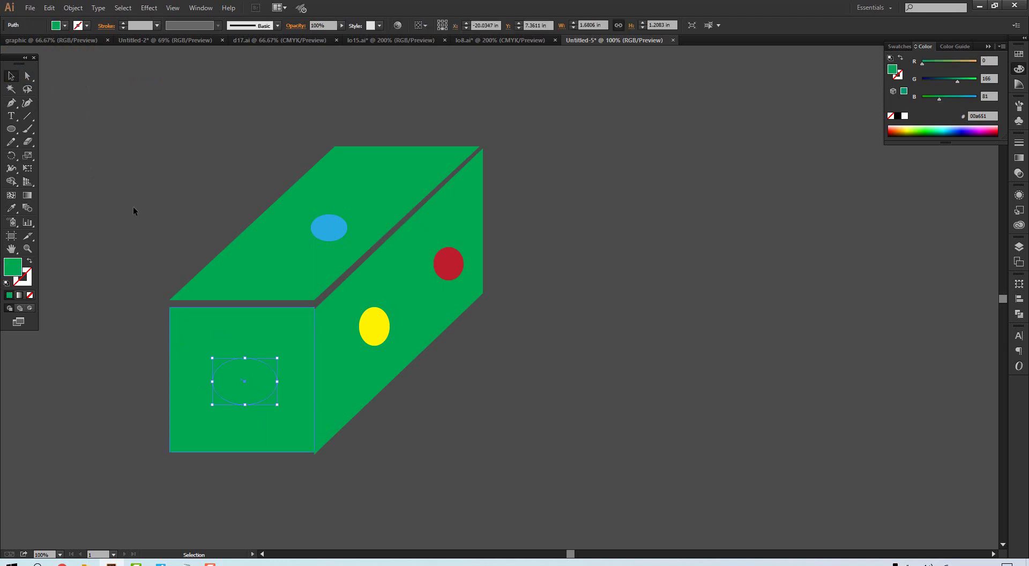
click(65, 25)
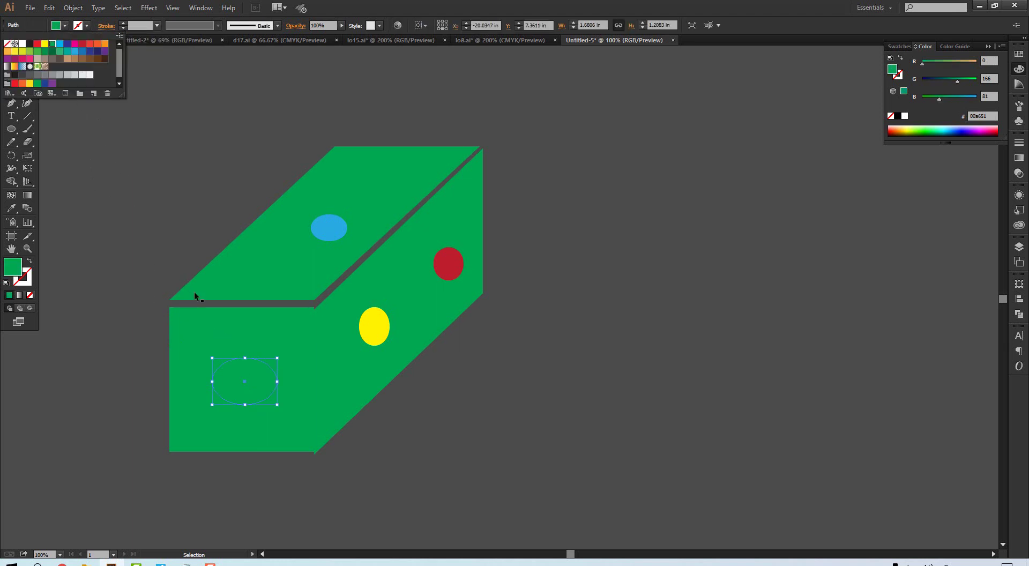
click(14, 52)
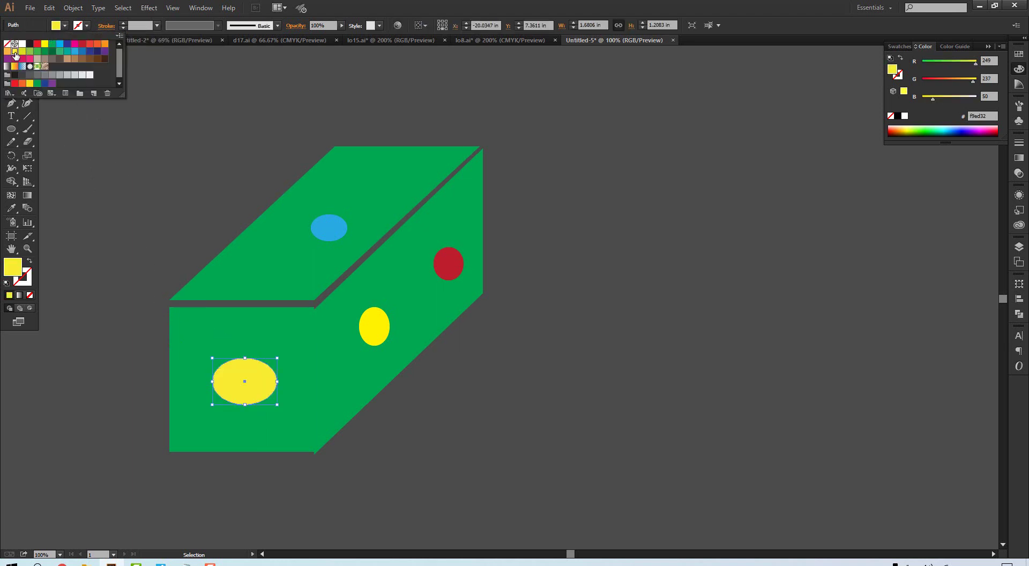
click(172, 162)
click(170, 161)
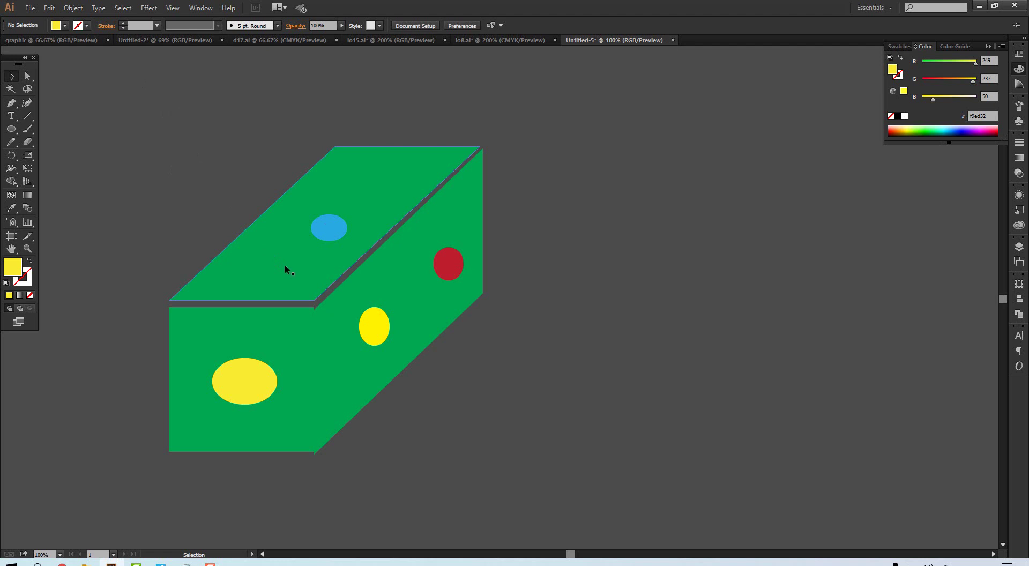
drag(285, 265, 282, 273)
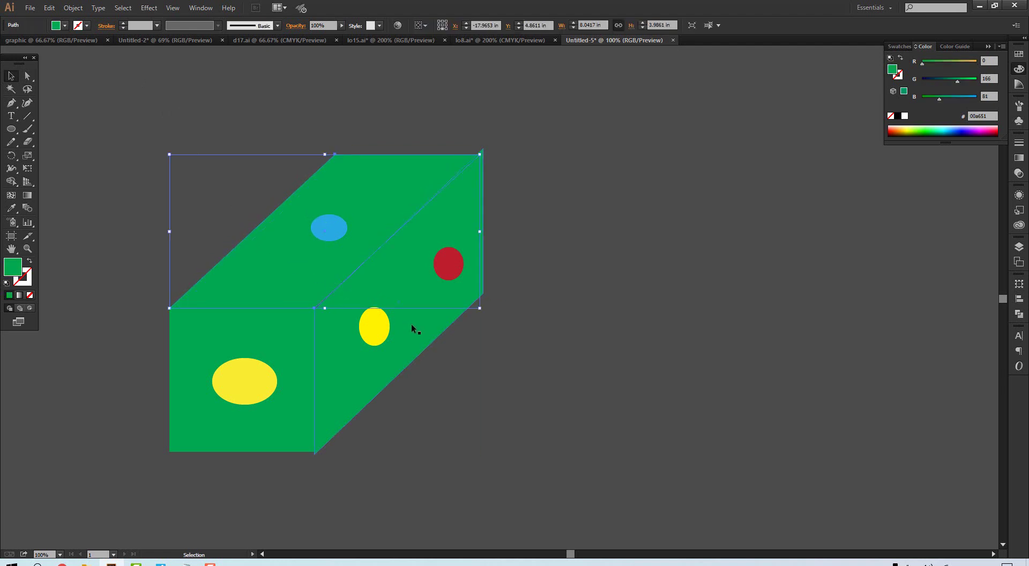
- Nudge the right side face slightly upward to close the gap
click(456, 406)
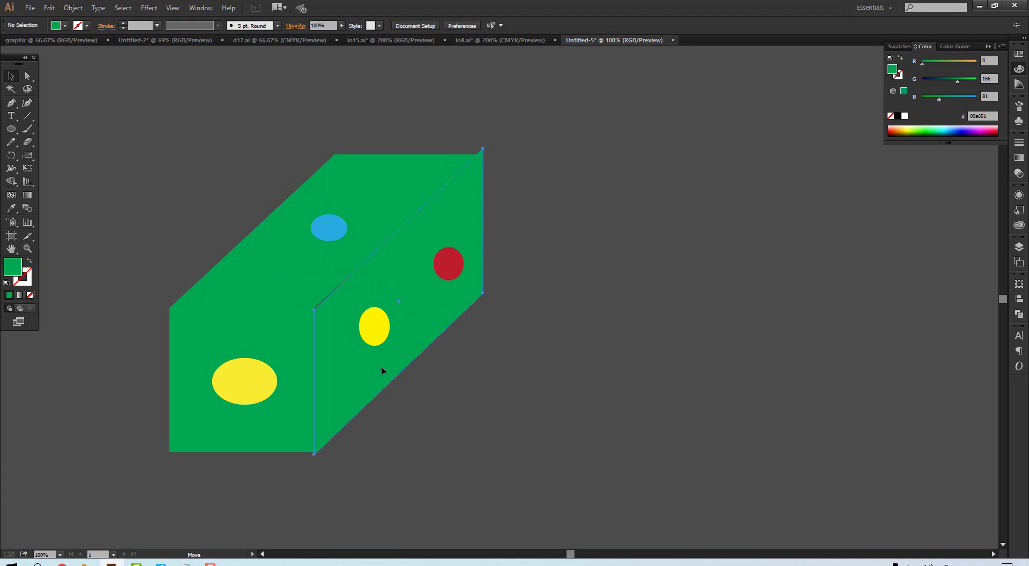
drag(381, 372, 382, 370)
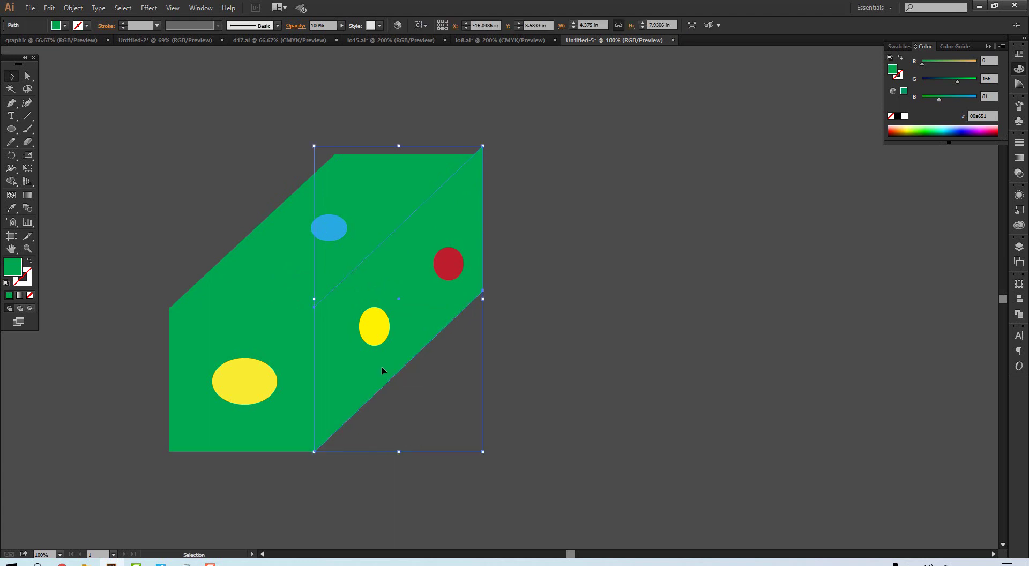
click(575, 278)
click(448, 265)
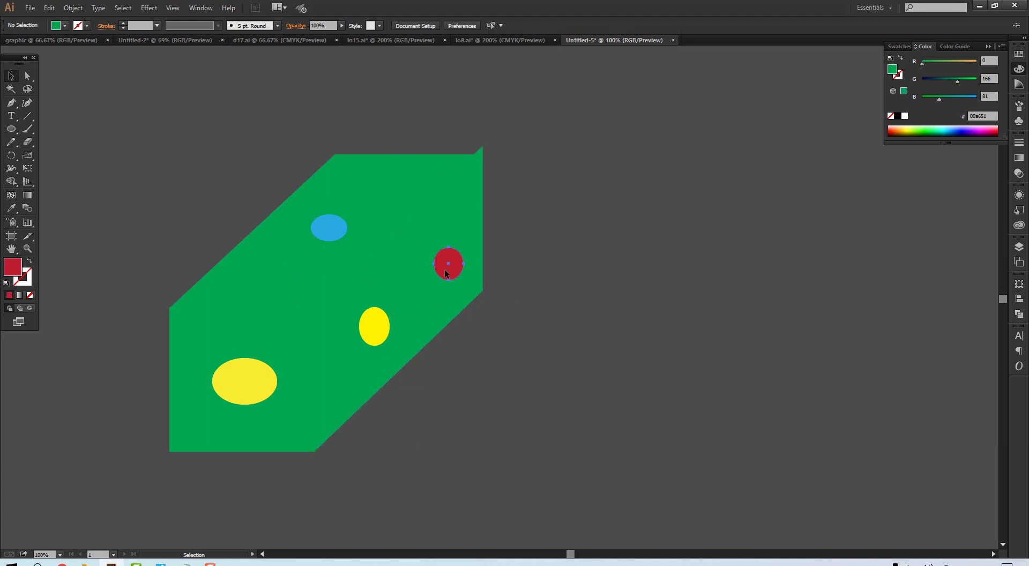
click(530, 324)
- Fill the right side face black and the top face red
click(405, 281)
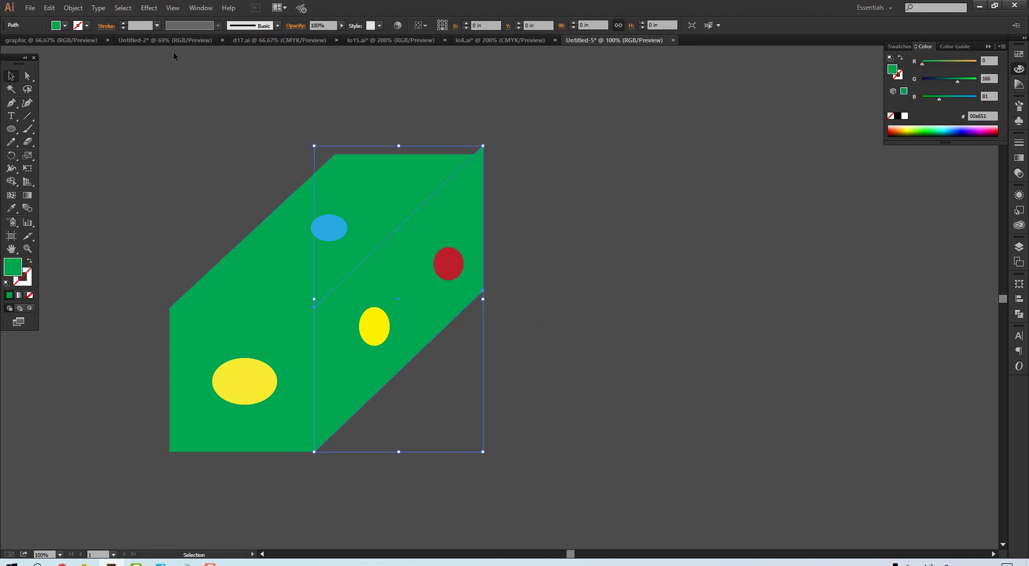
click(65, 26)
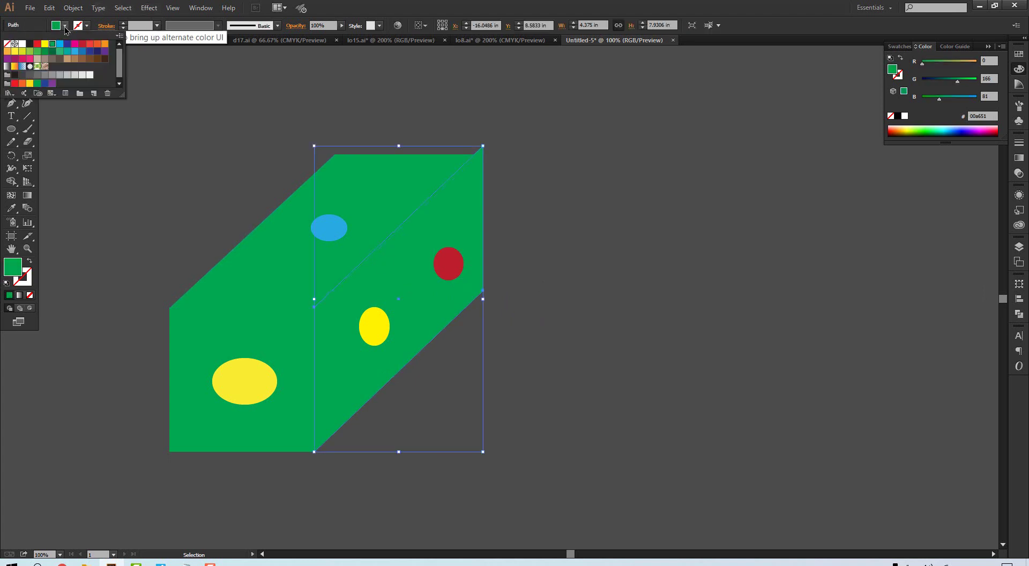
click(30, 45)
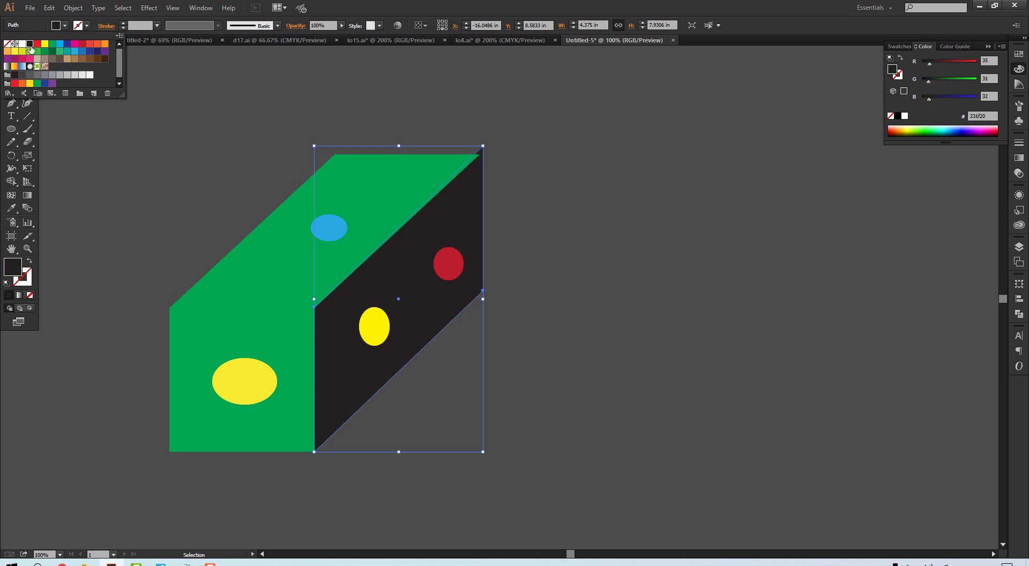
click(269, 273)
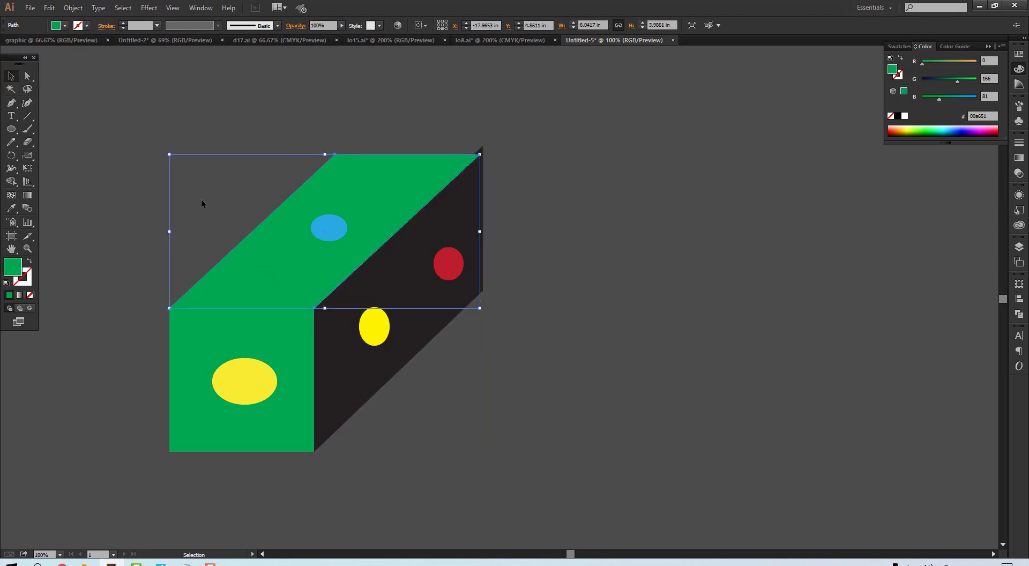
click(64, 26)
click(89, 43)
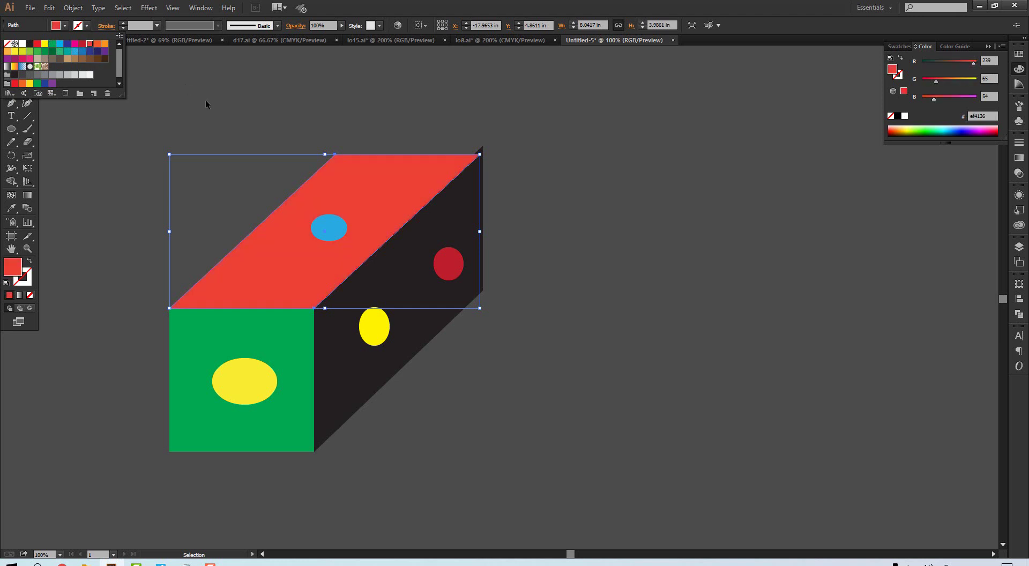
click(116, 190)
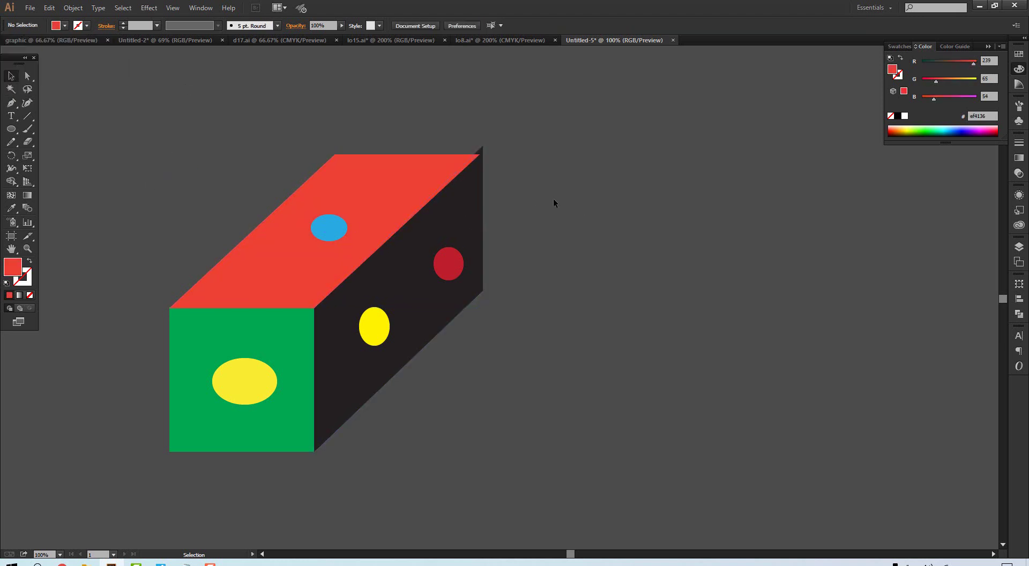
- Nudge the black side face up and right into place
drag(482, 180, 478, 188)
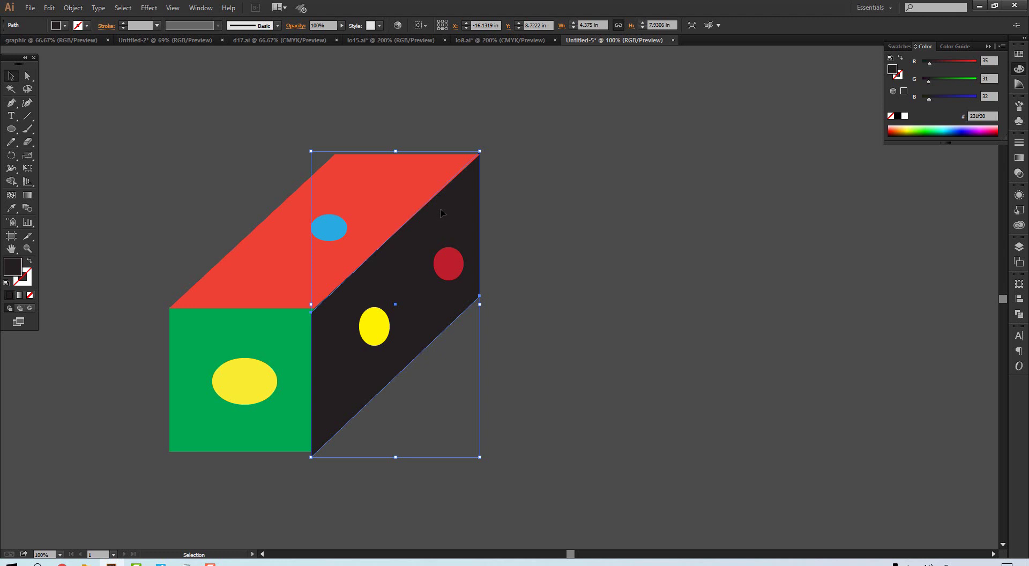
drag(469, 190, 472, 185)
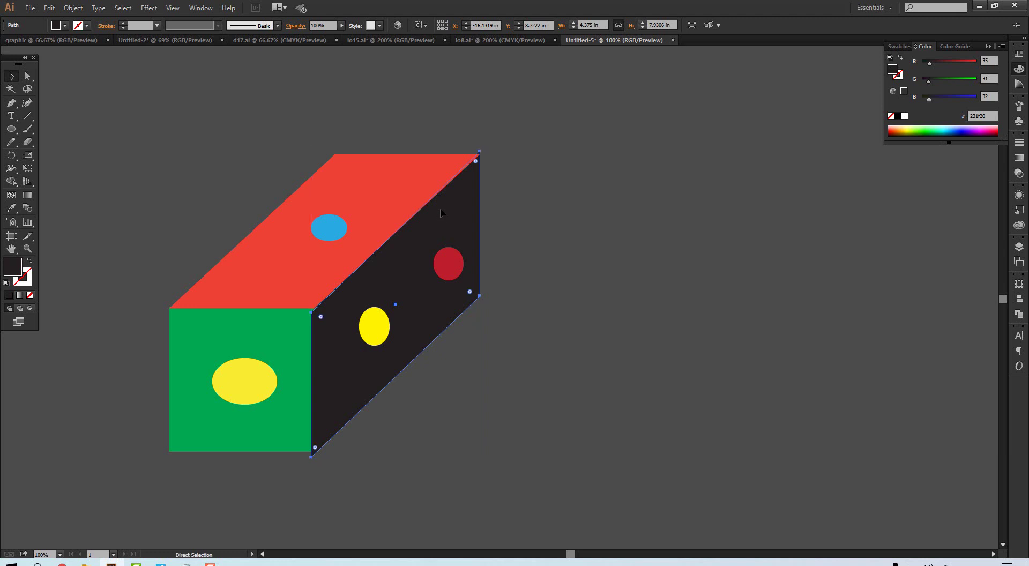
click(542, 155)
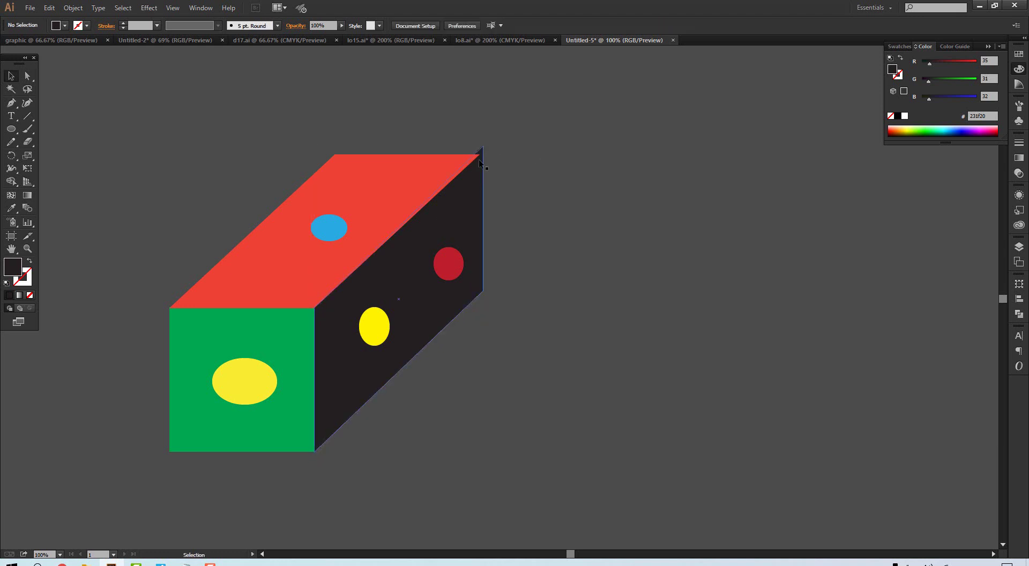
- Drag the side face's right-edge anchors to align with the red top face
click(28, 76)
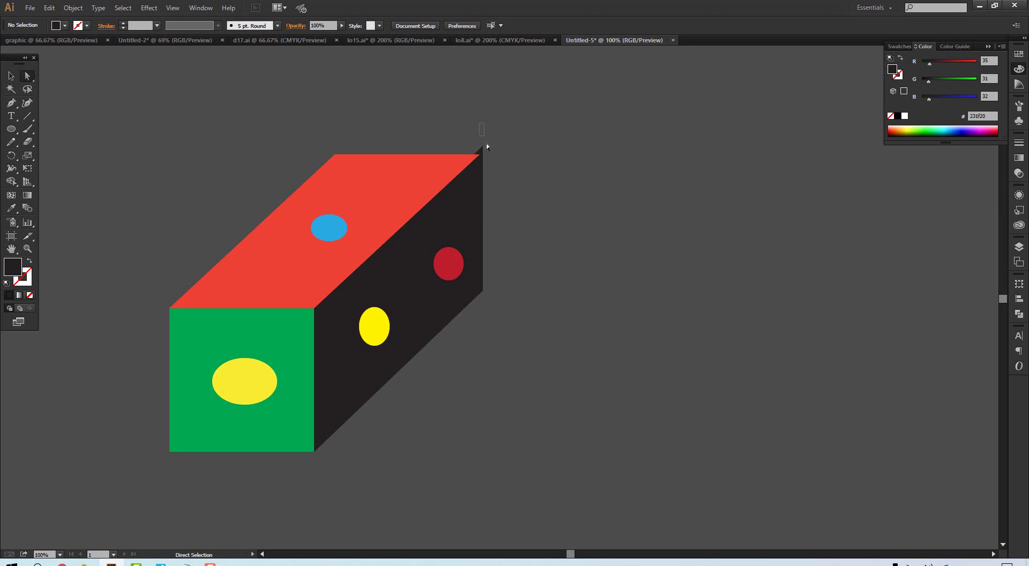
drag(507, 216, 535, 307)
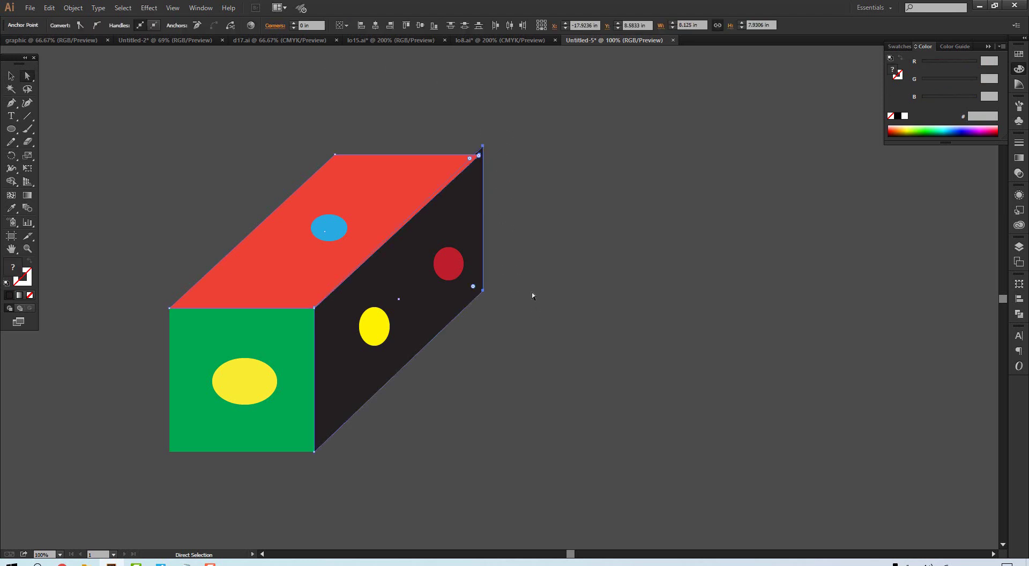
click(500, 125)
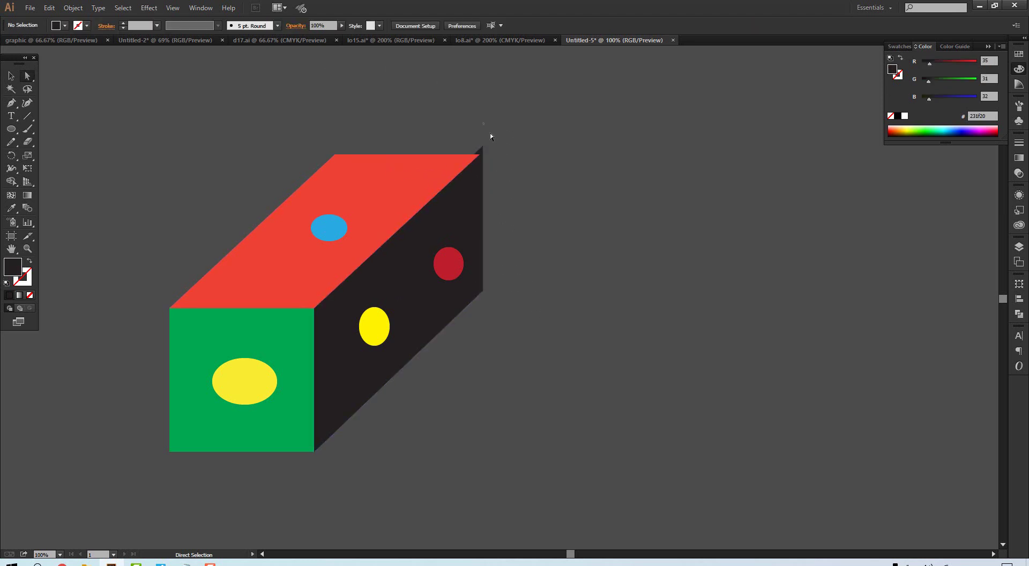
drag(507, 172, 529, 300)
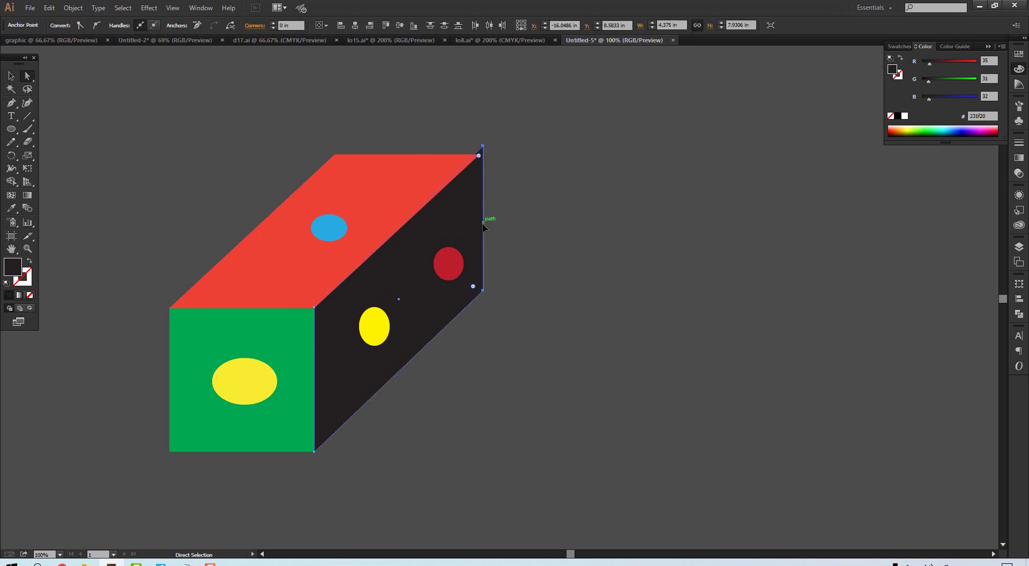
drag(484, 225, 480, 230)
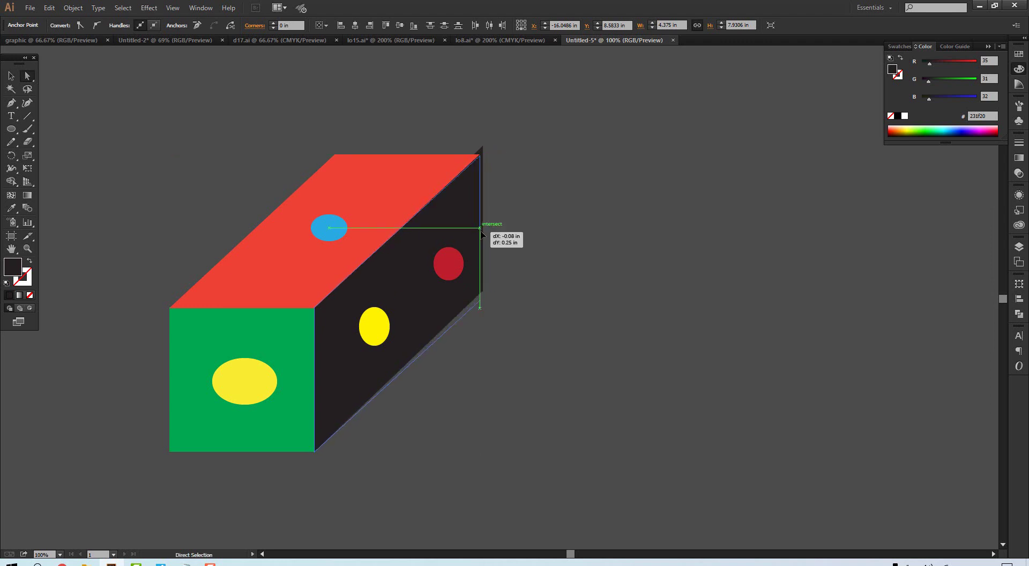
drag(480, 231, 480, 229)
click(546, 223)
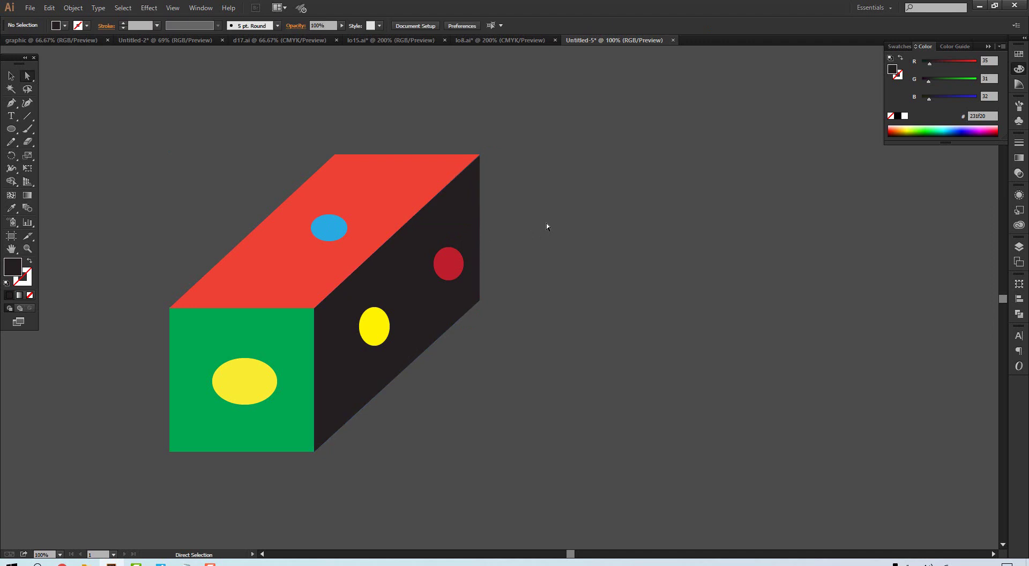